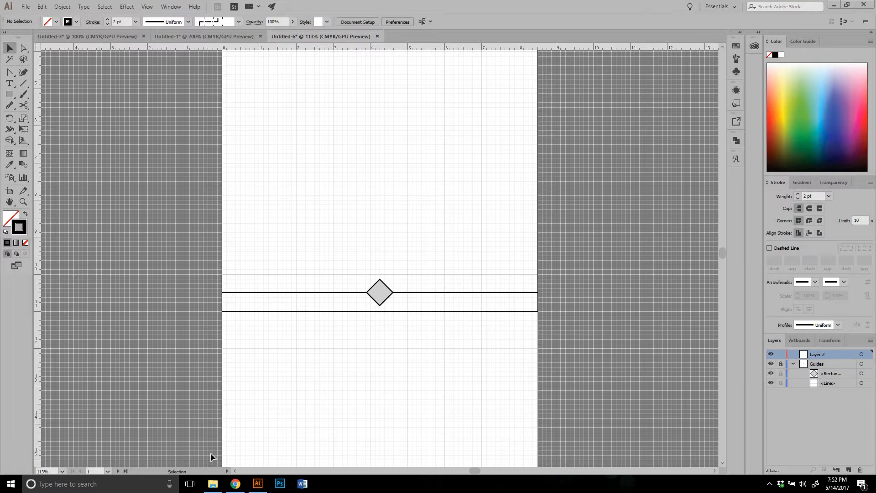
Collapse the Guides layer and replace the empty Layer 2 above it with a newly created layer
click(793, 364)
drag(843, 354, 860, 470)
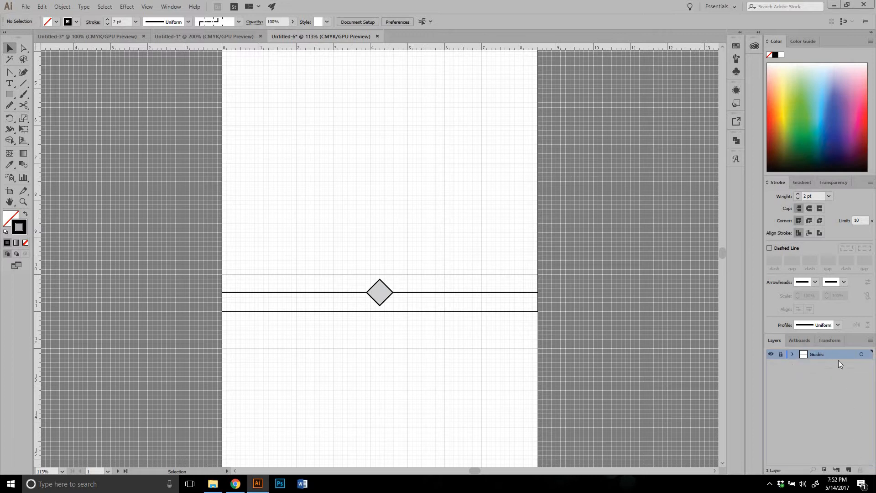
click(849, 470)
drag(824, 361, 860, 474)
click(849, 470)
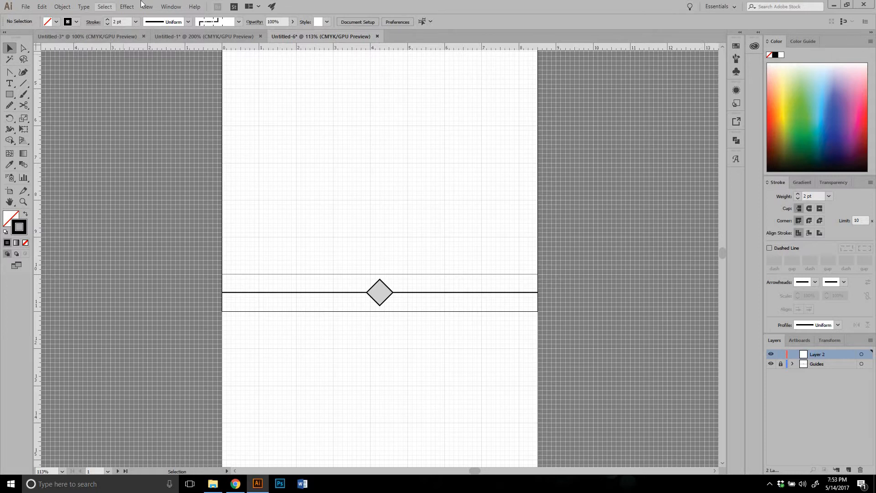
click(171, 7)
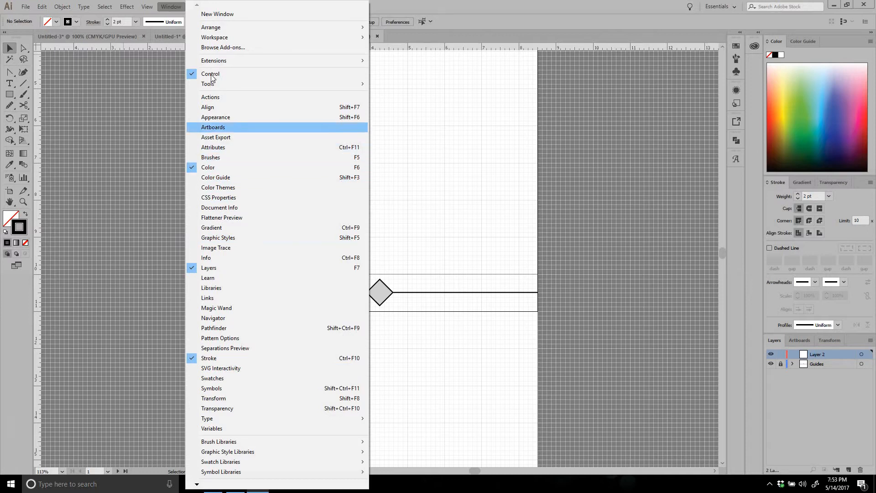
click(430, 2)
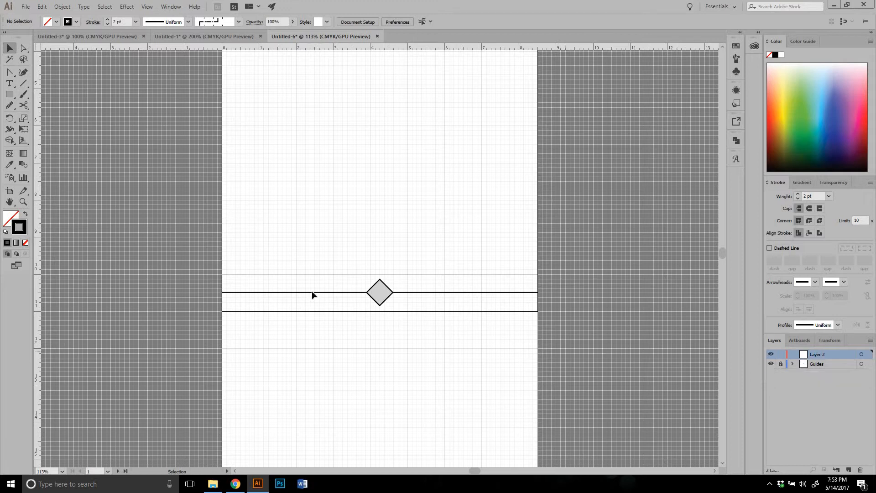
Hide and reshow the Guides layer, and toggle its lock off and on again
click(771, 364)
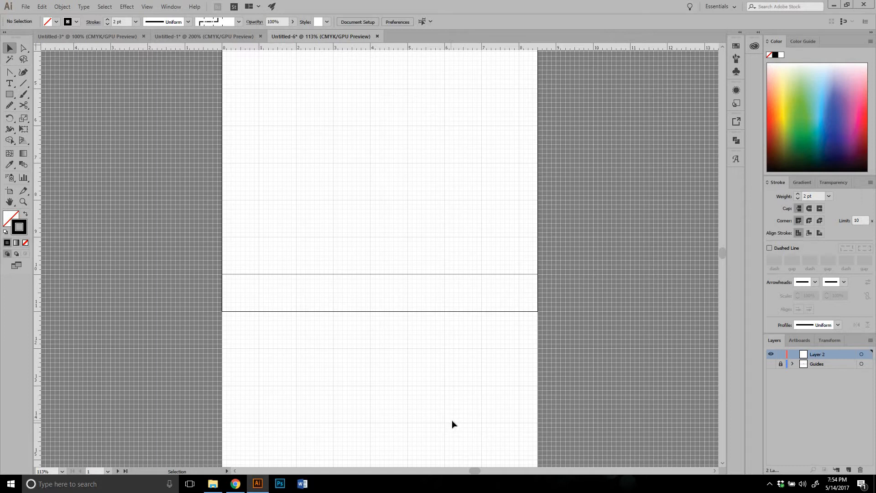
click(770, 364)
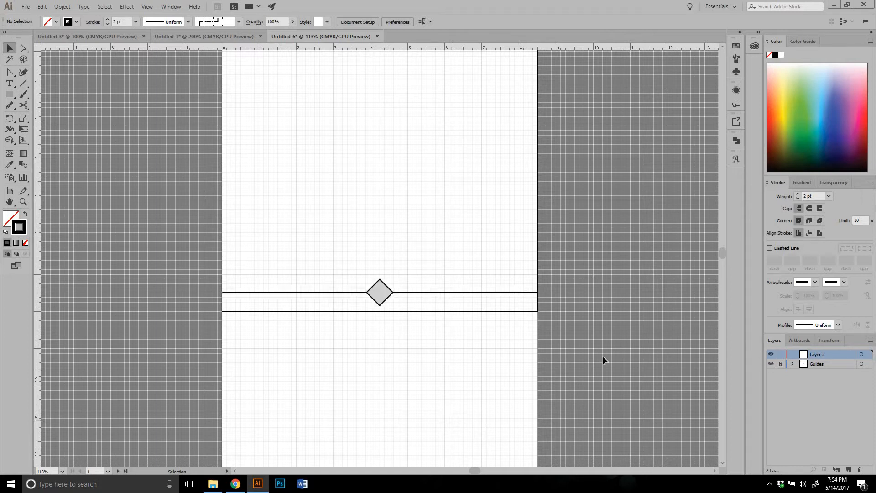
click(781, 363)
click(782, 368)
Try to select the locked guide artwork, and draw and delete a diagonal line about 2.77 by 5.03 in on Layer 2
drag(299, 253, 428, 427)
click(23, 83)
mouse_move(271, 166)
mouse_down()
mouse_move(367, 257)
mouse_move(373, 352)
mouse_up()
key(Delete)
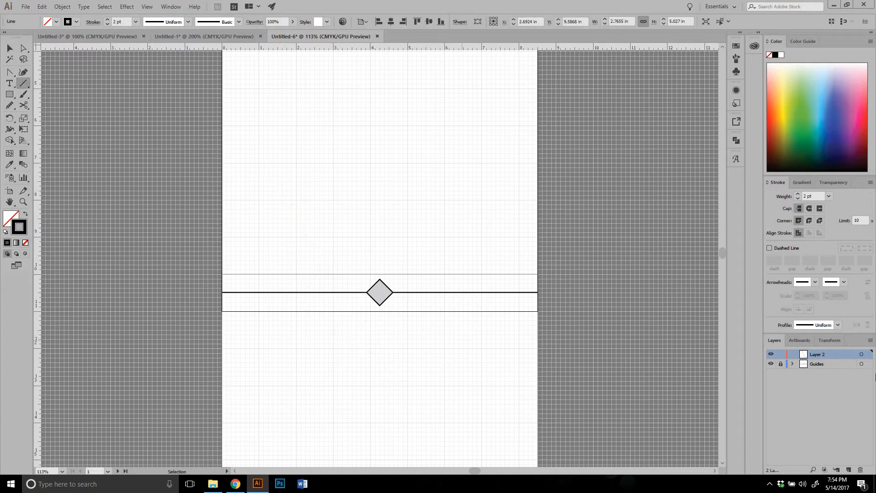
Make Guides the active layer and try to select its locked artwork, and toggle Layer 2's lock on and off
click(819, 365)
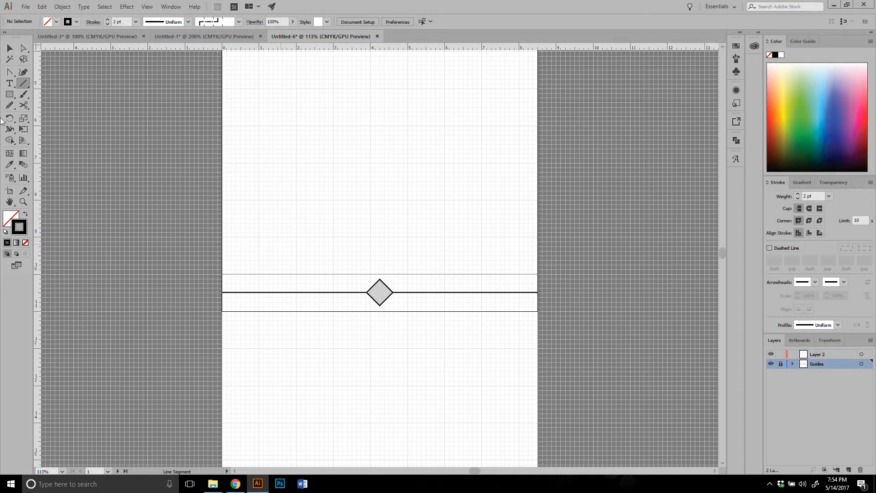
click(10, 47)
drag(305, 189, 473, 436)
click(780, 354)
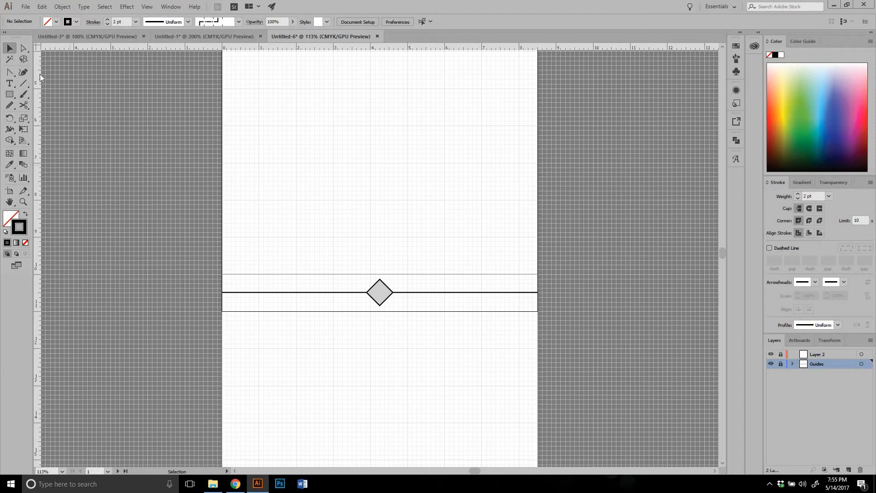
click(779, 355)
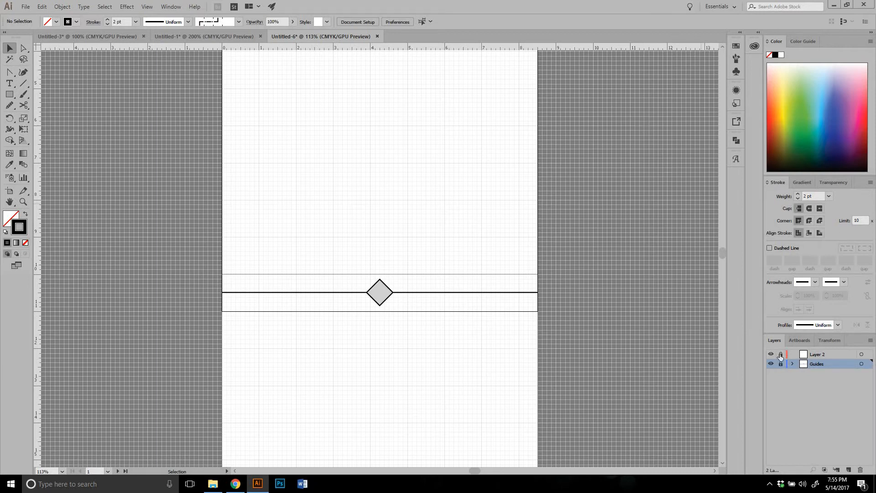
Open Layer 2's name for editing and view the layer options of the Guides layer
click(816, 354)
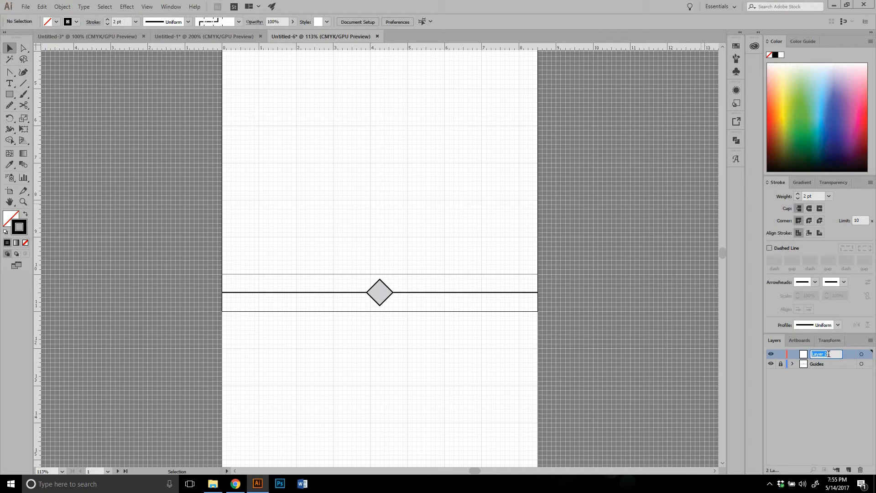
double_click(825, 365)
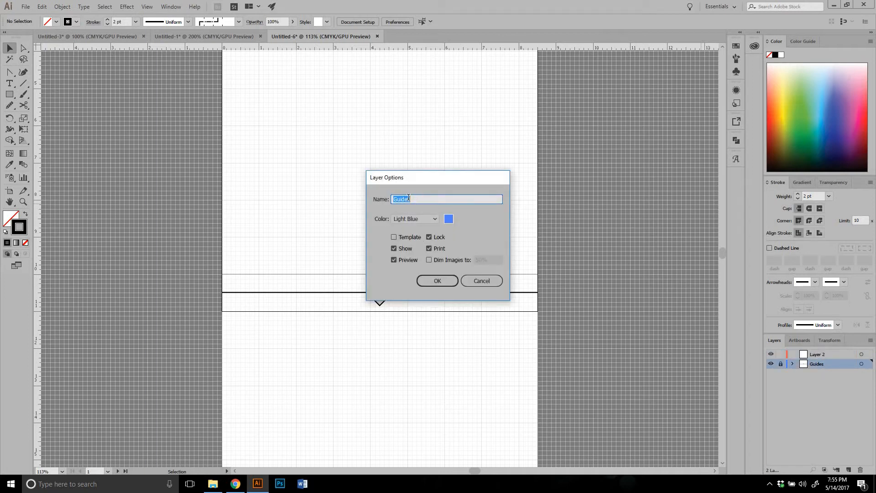
click(454, 284)
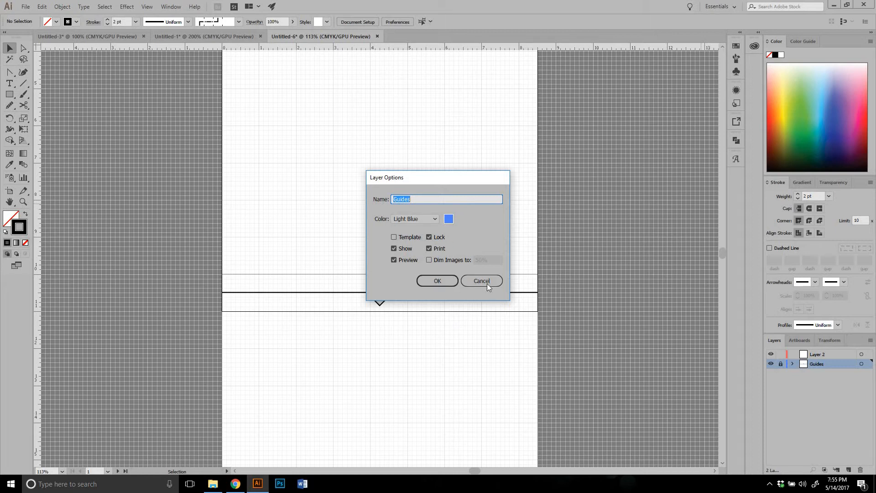
click(823, 354)
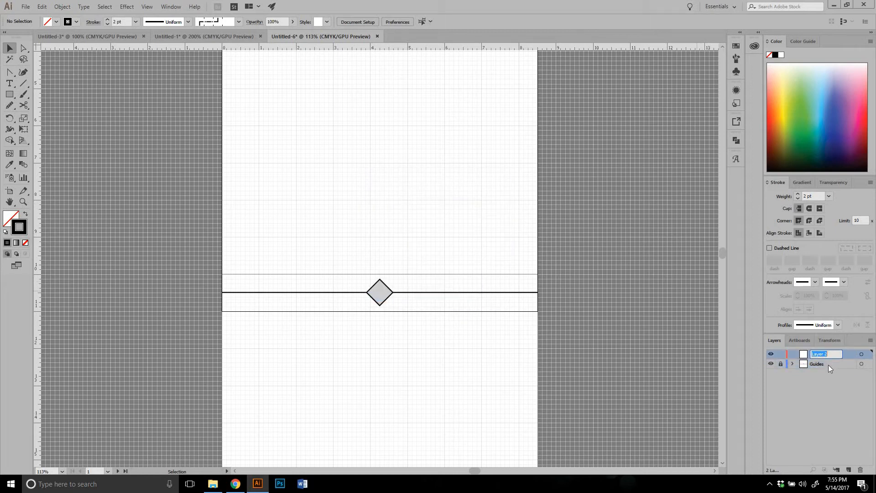
click(828, 365)
click(821, 354)
double_click(824, 354)
click(850, 373)
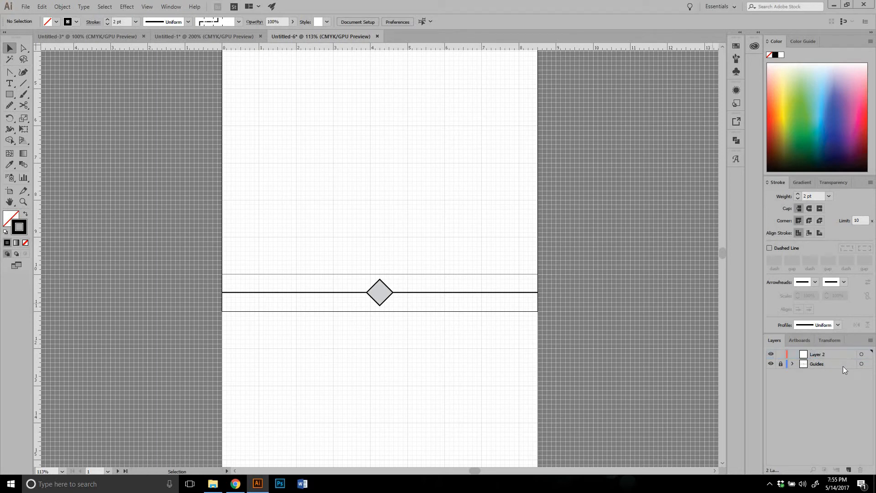
Expand and unlock the Guides layer, lock only its rectangle object, and select the horizontal line
click(792, 364)
click(780, 364)
click(780, 363)
click(780, 364)
click(780, 375)
drag(488, 265, 507, 331)
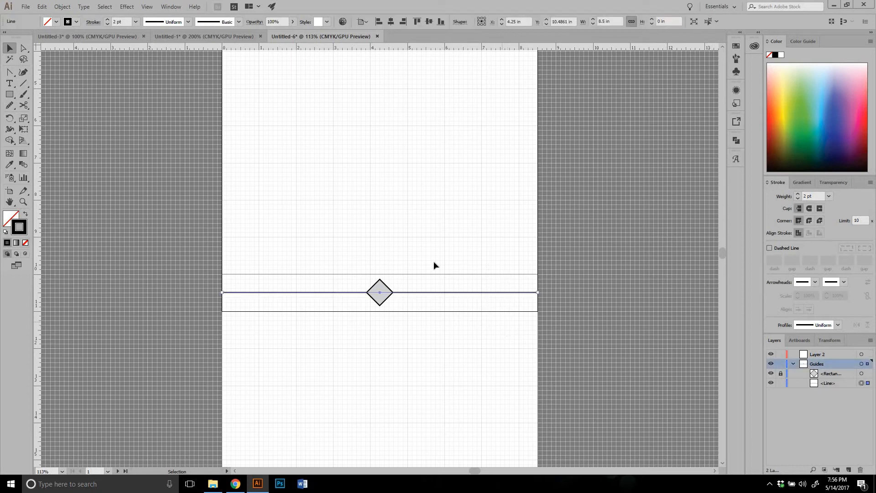
Move the object lock from the rectangle to the line within Guides and select the diamond
click(780, 374)
click(780, 383)
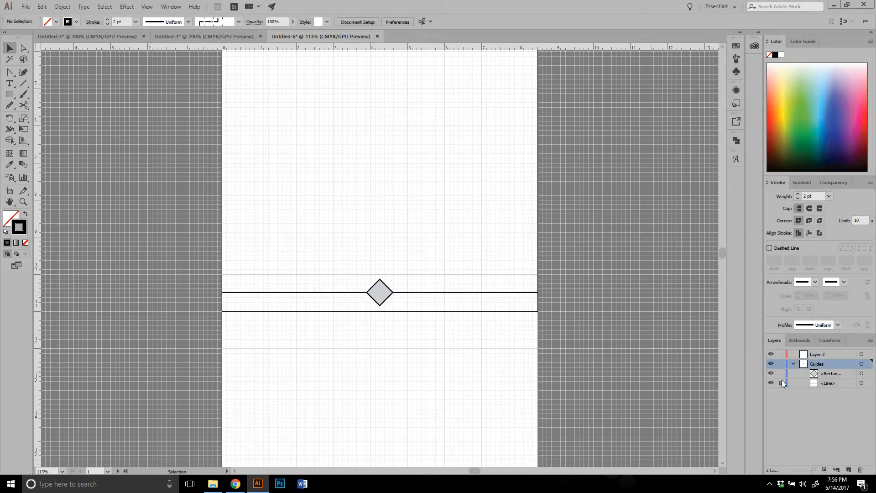
click(380, 292)
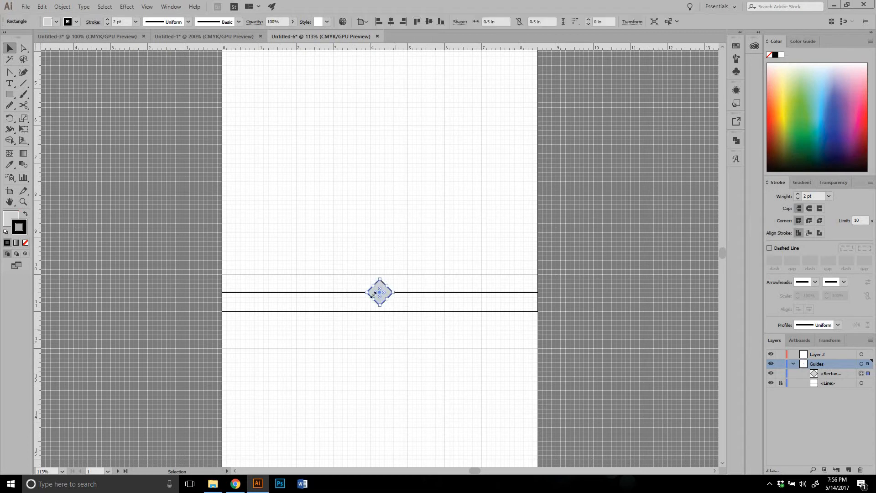
Collapse the Guides layer, toggle its lock on and off, and target the layer to select all of its artwork
click(782, 364)
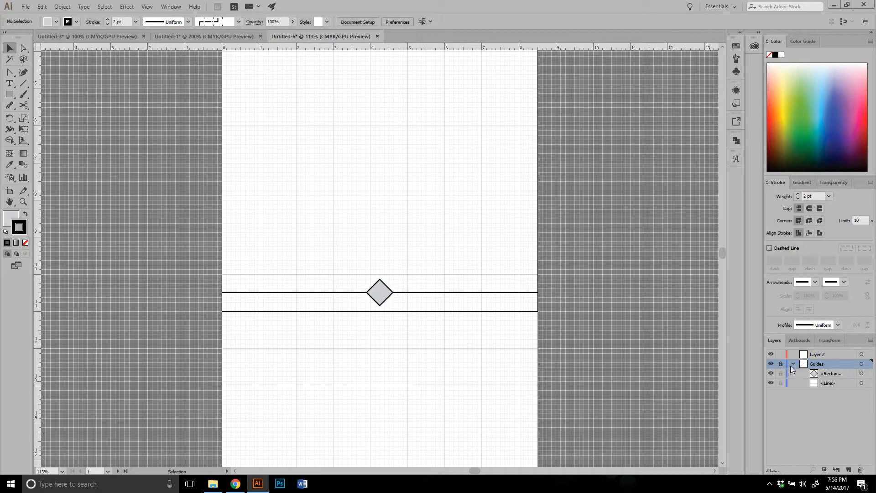
click(792, 364)
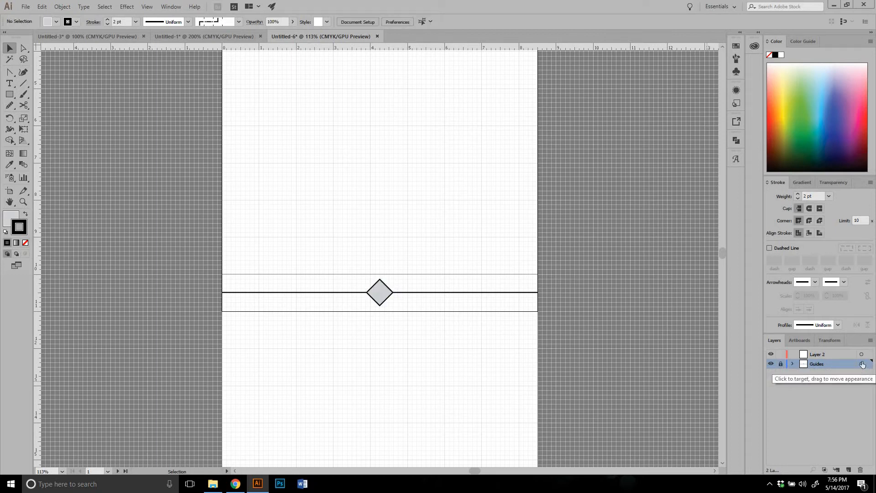
click(781, 363)
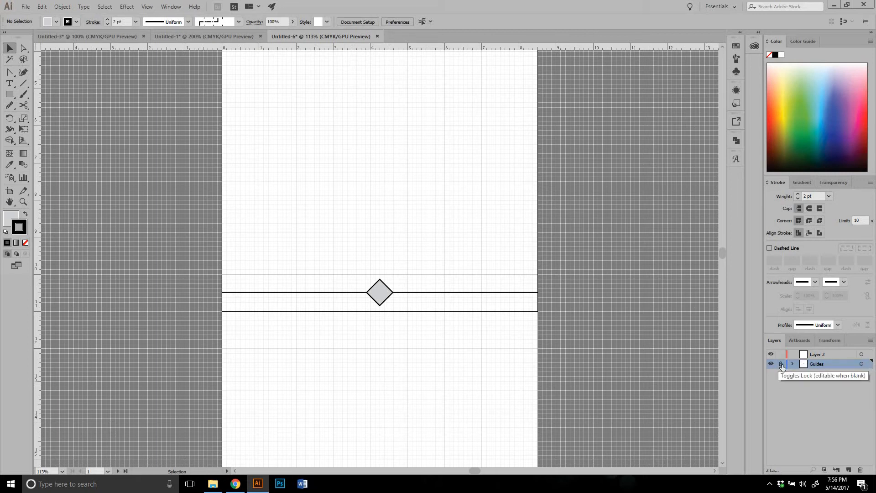
click(861, 364)
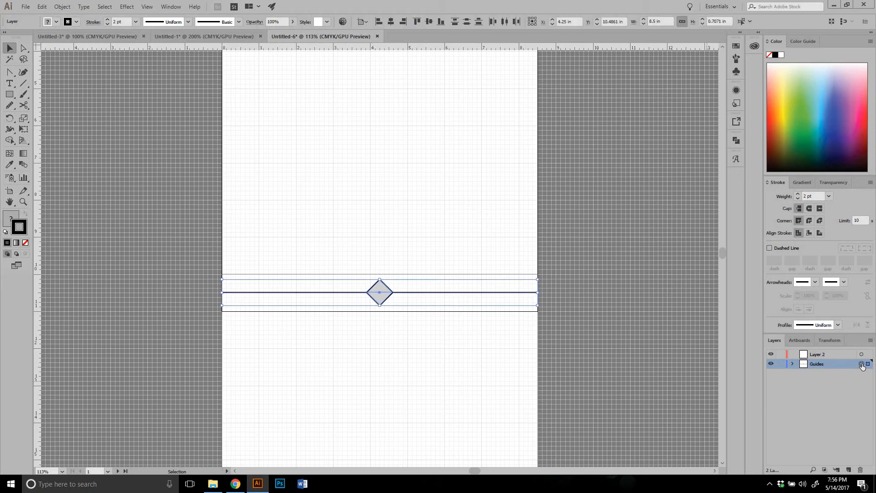
click(781, 364)
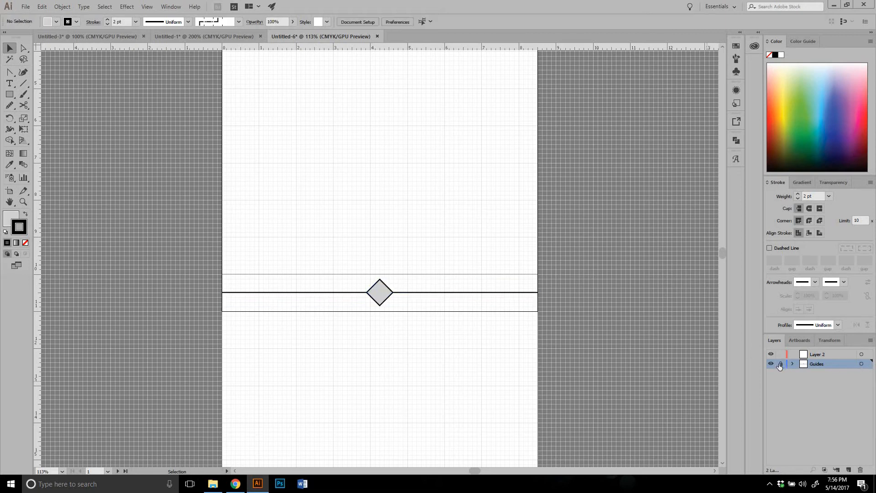
click(781, 364)
click(861, 364)
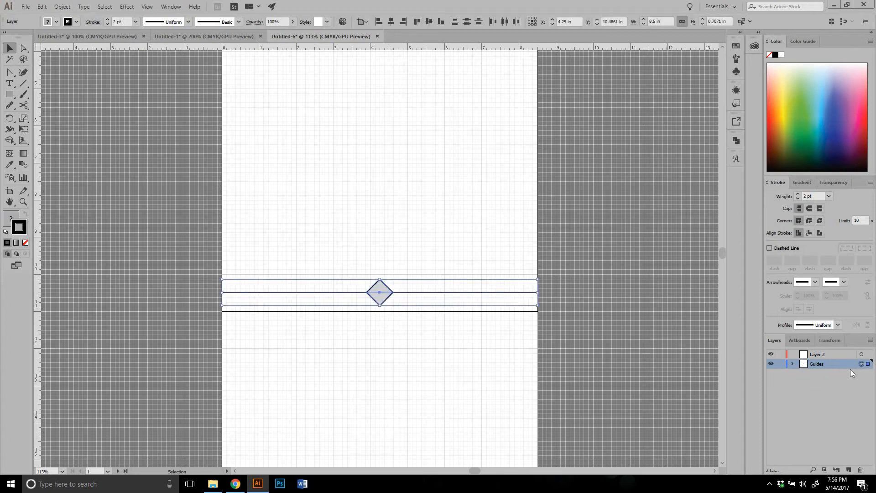
click(620, 320)
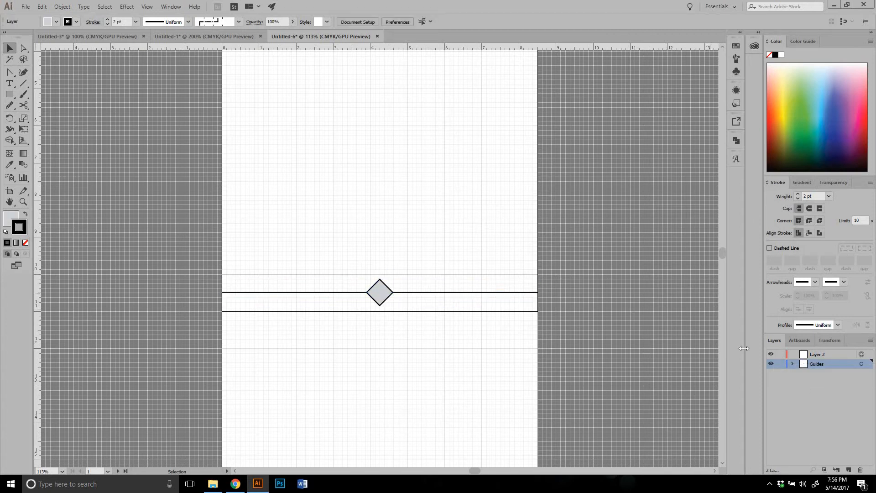
Expand the Guides layer and target its rectangle and its line one after the other
click(793, 364)
click(862, 374)
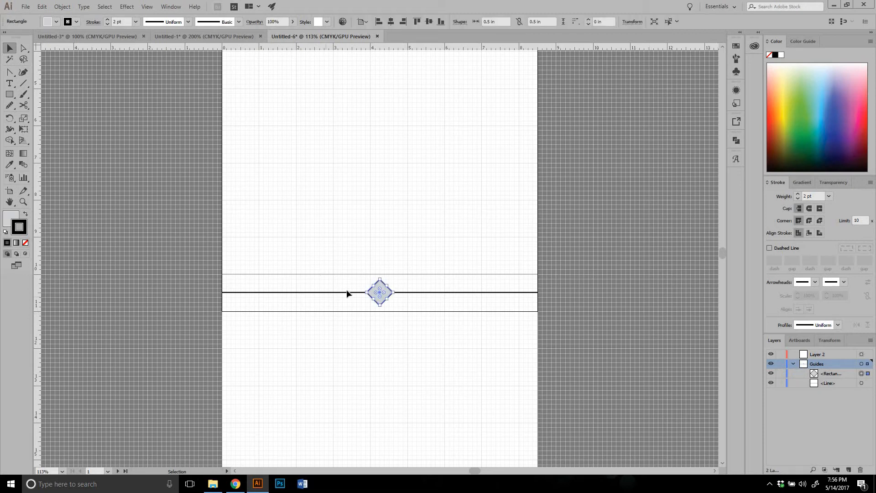
click(862, 384)
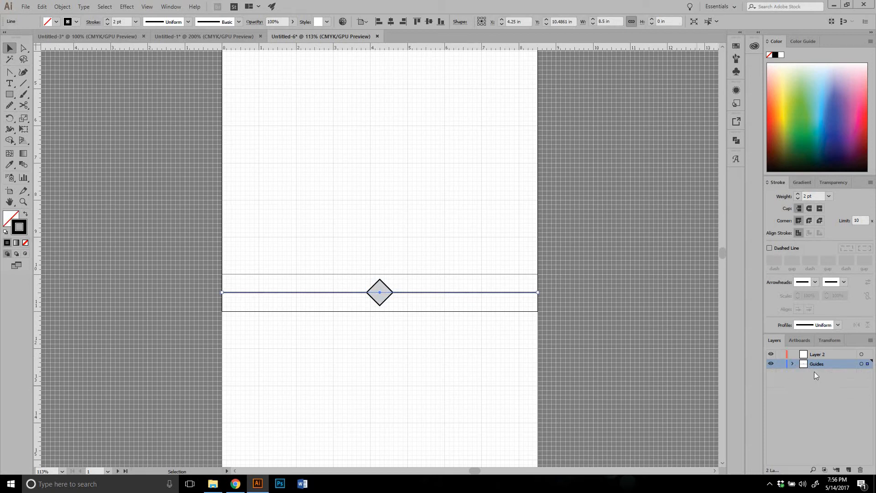
drag(842, 373, 816, 375)
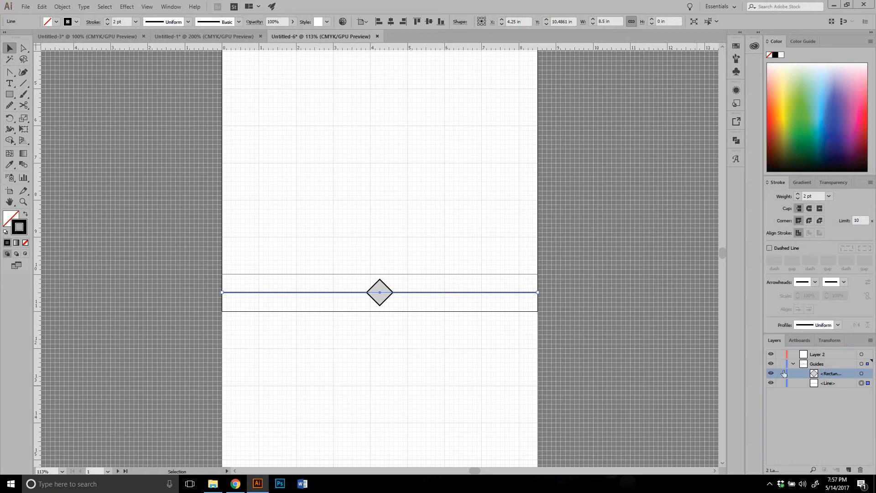
Collapse and lock the Guides layer, and draw a rectangle about 4.98 by 2.73 in on Layer 2 above the guide line
click(793, 364)
click(780, 364)
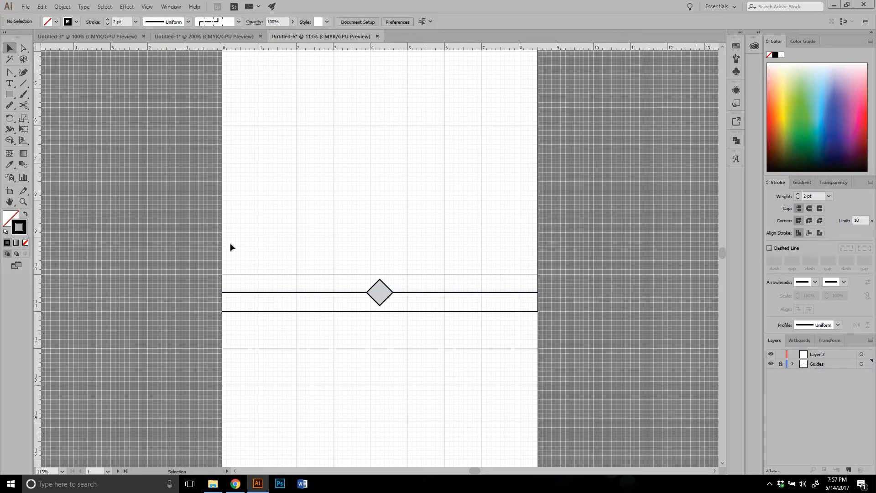
click(817, 354)
click(9, 94)
drag(288, 144, 473, 245)
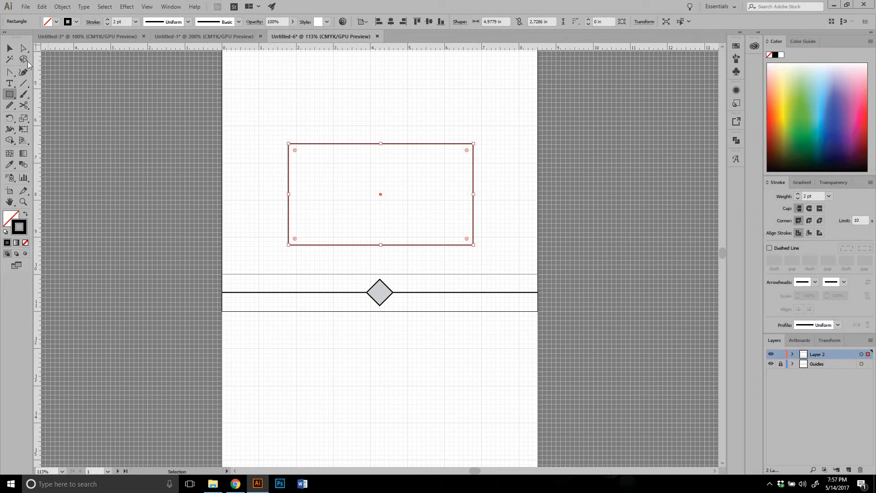
Unlock the Guides layer and select its horizontal line and diamond together
click(781, 364)
key(v)
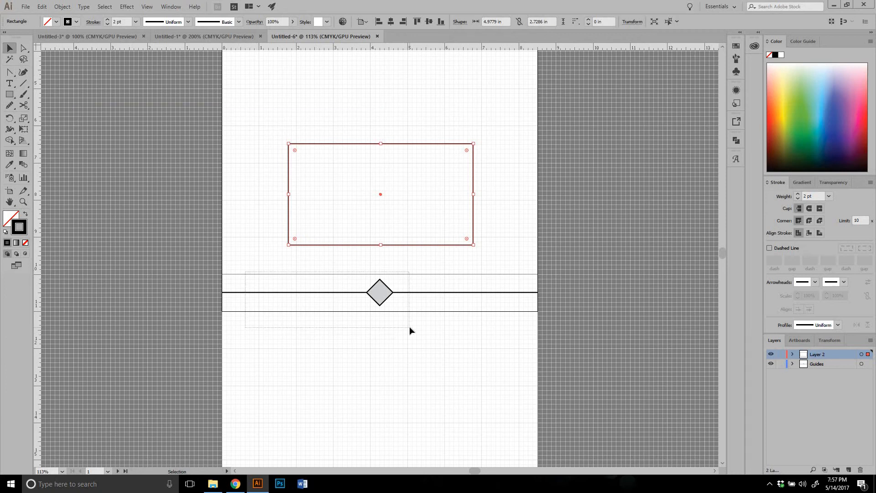
click(333, 281)
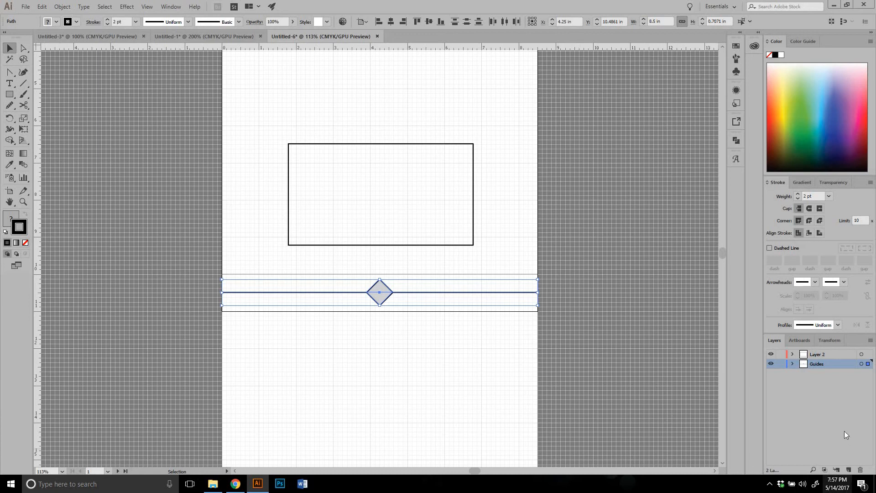
click(825, 405)
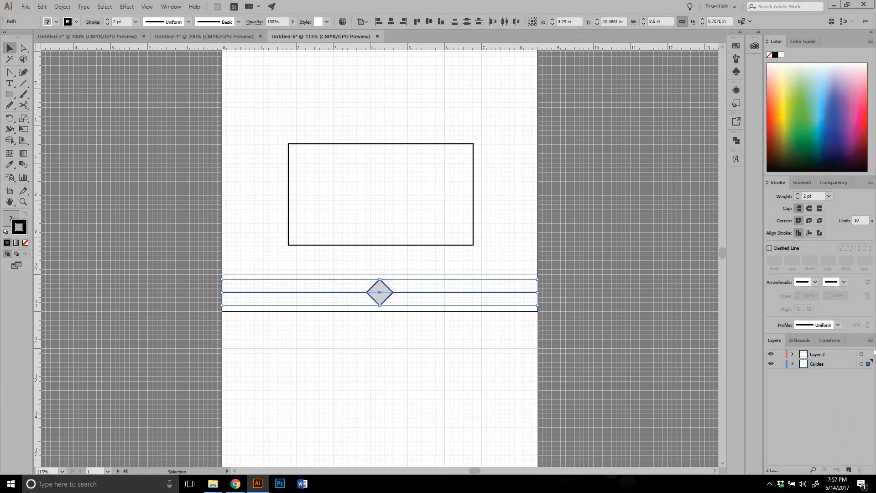
click(870, 340)
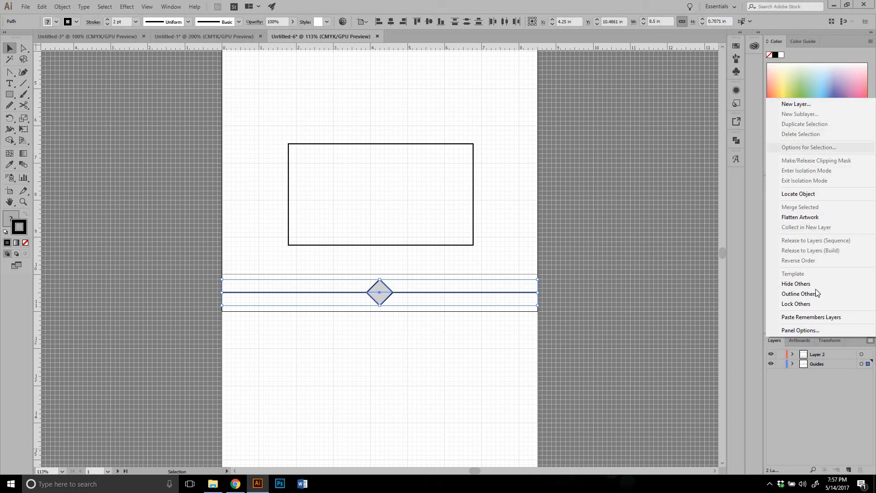
click(807, 387)
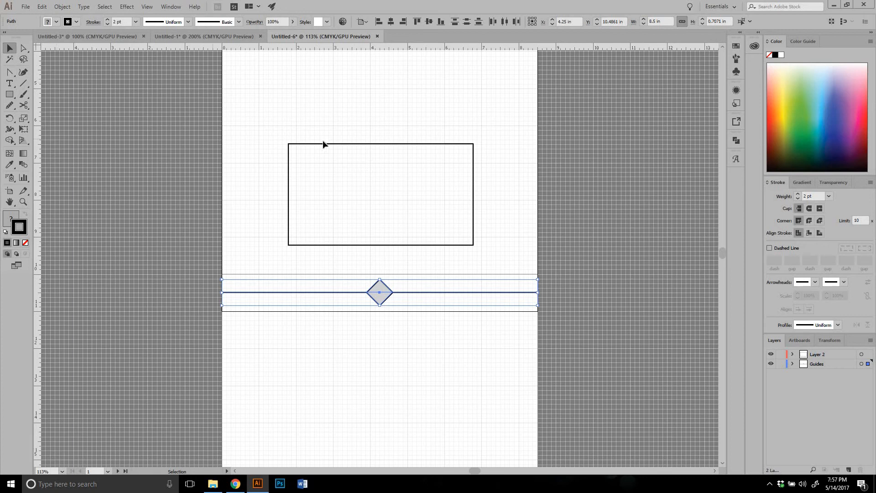
Delete the large rectangle on Layer 2
click(459, 229)
key(Delete)
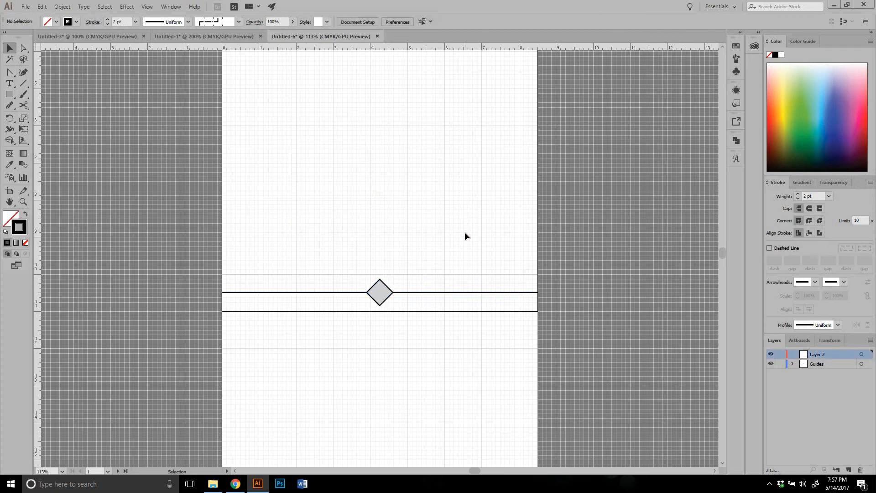
Show the document's artboard list and view the top of the first artboard
click(796, 338)
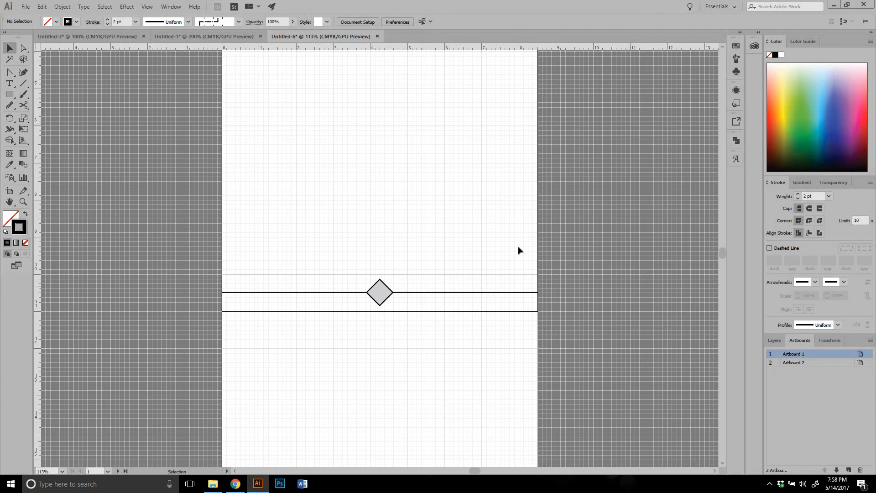
scroll(518, 250, up, 10)
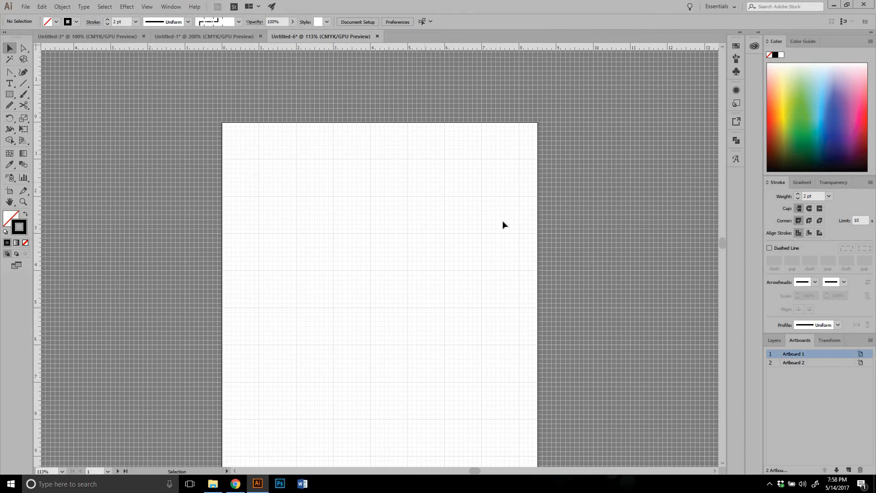
Examine where the two artboards overlap around the horizontal line and diamond
scroll(480, 328, down, 10)
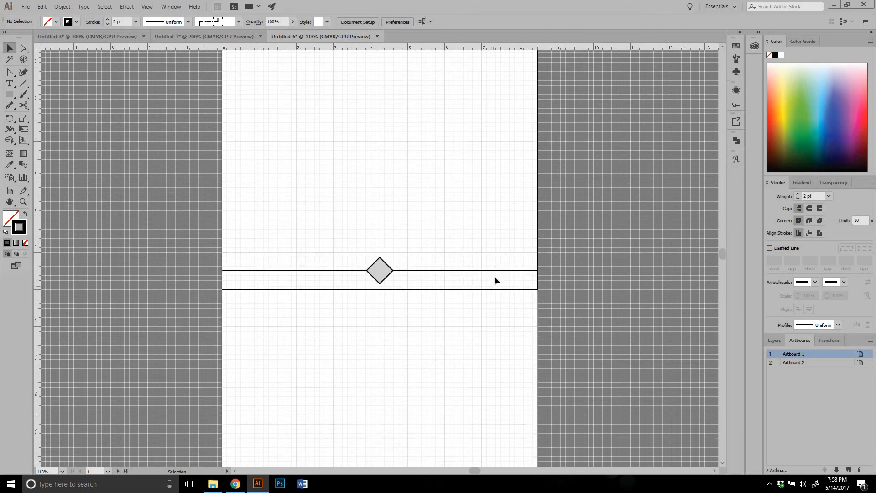
scroll(461, 233, up, 10)
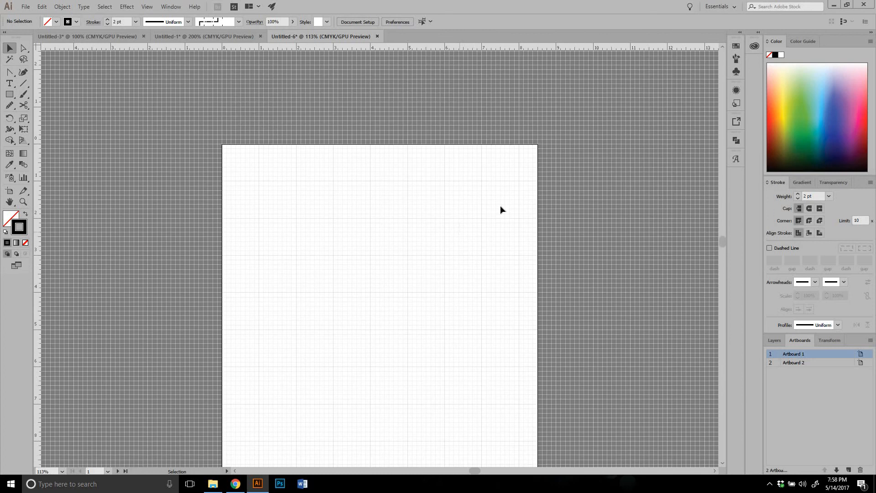
scroll(359, 174, down, 3)
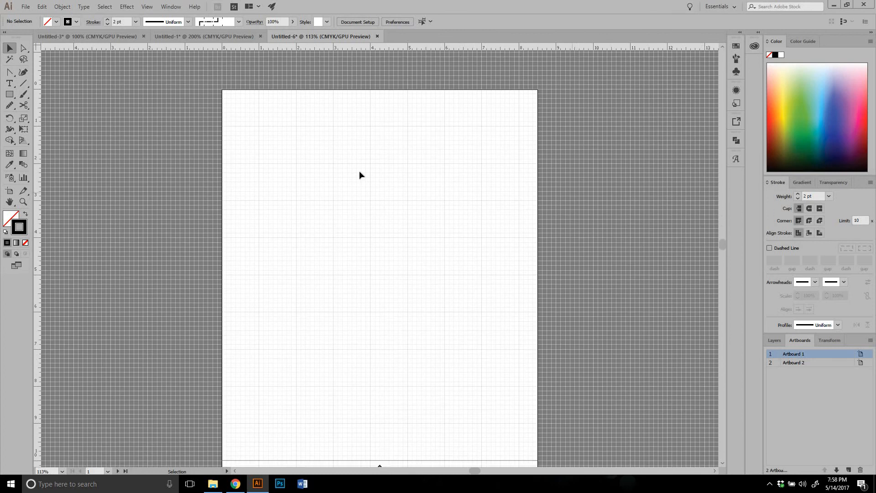
scroll(402, 232, down, 1)
scroll(401, 231, down, 1)
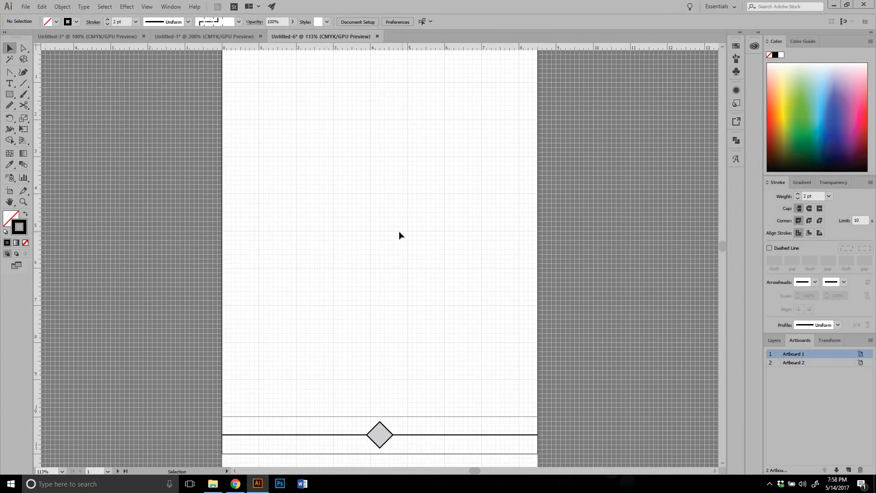
scroll(399, 232, up, 1)
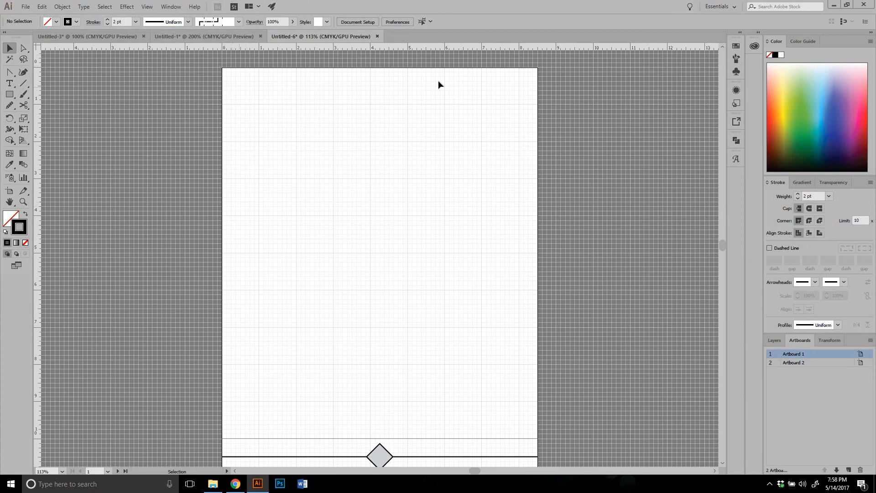
scroll(595, 156, down, 3)
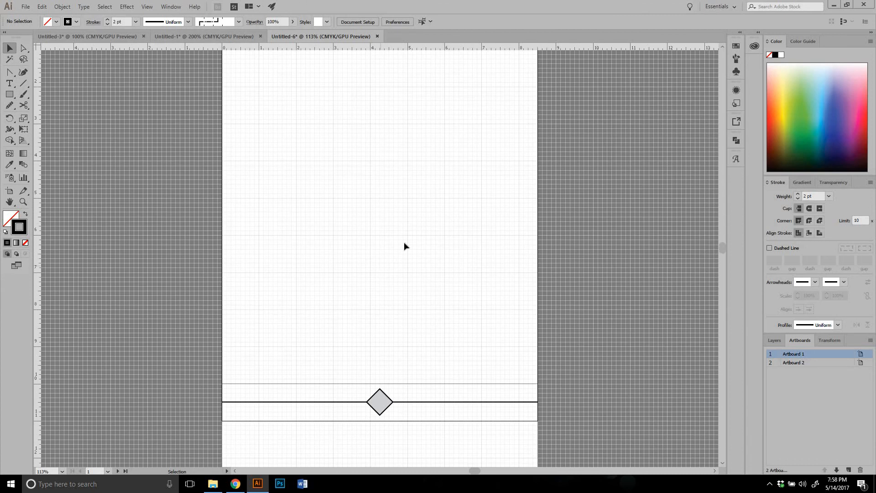
Delete Artboard 2 and add a new artboard to the document
click(810, 365)
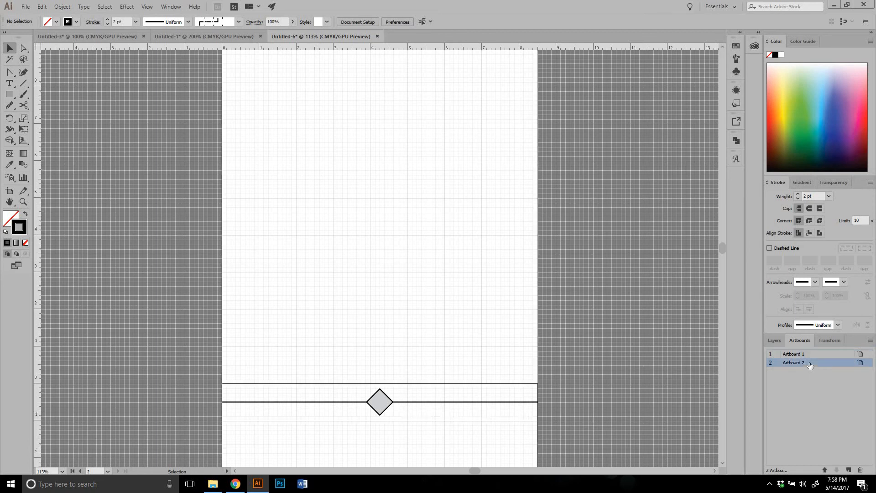
click(859, 470)
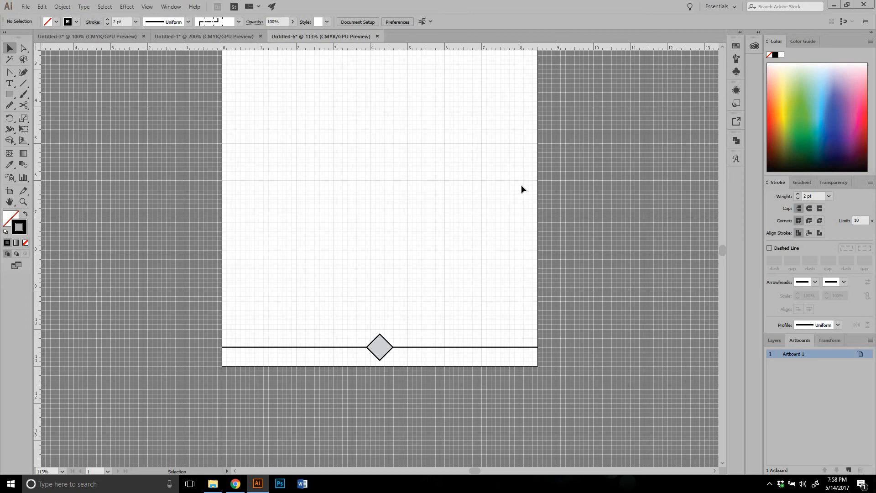
scroll(566, 180, down, 1)
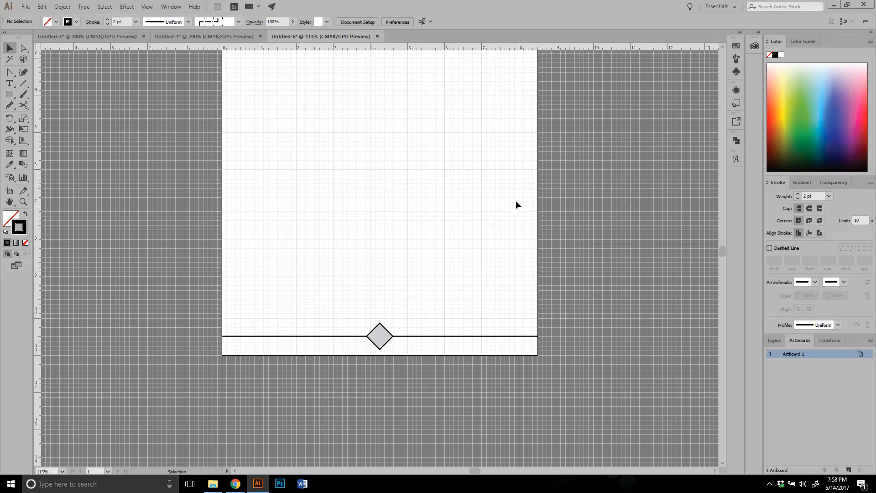
click(848, 470)
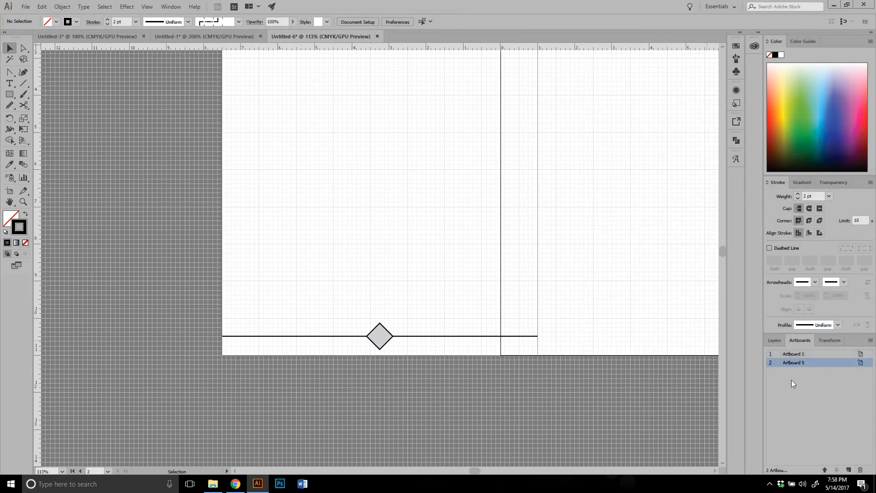
Move Artboard 5 below Artboard 1 so it overlaps the line and diamond, at about X 4.25 in, Y 15.47 in
key(ctrl+minus)
key(ctrl+minus)
key(ctrl+minus)
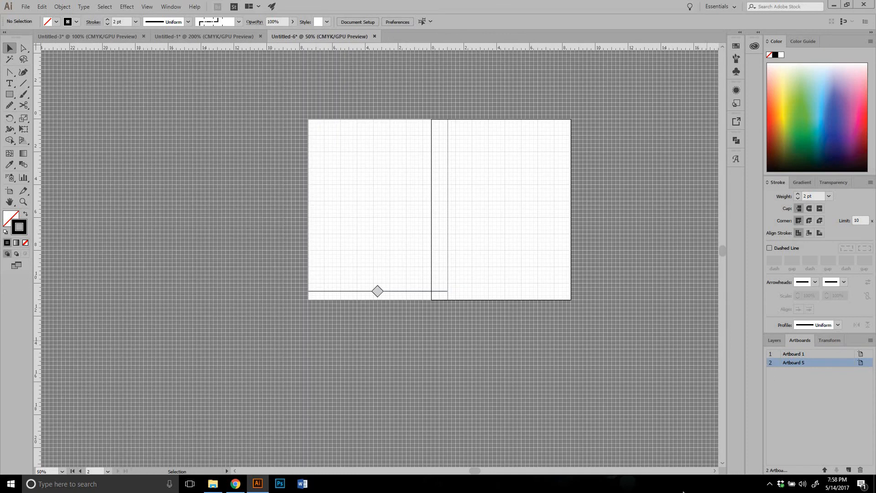
click(11, 193)
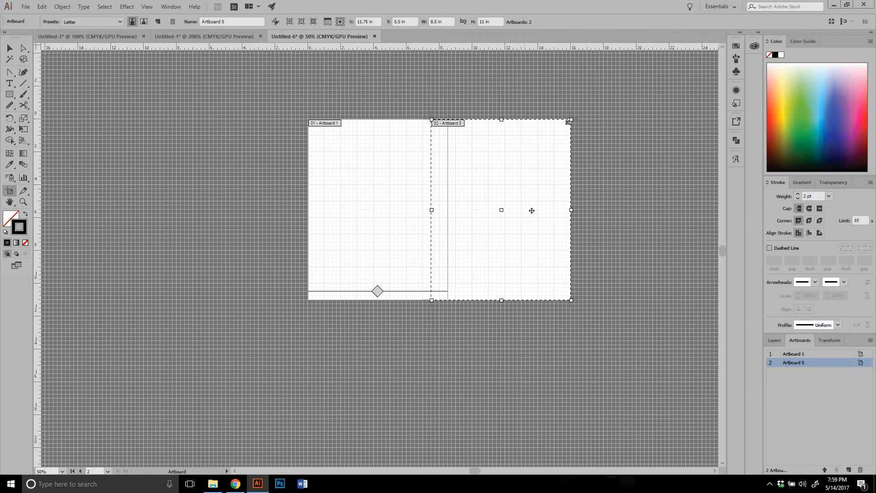
drag(531, 211, 401, 353)
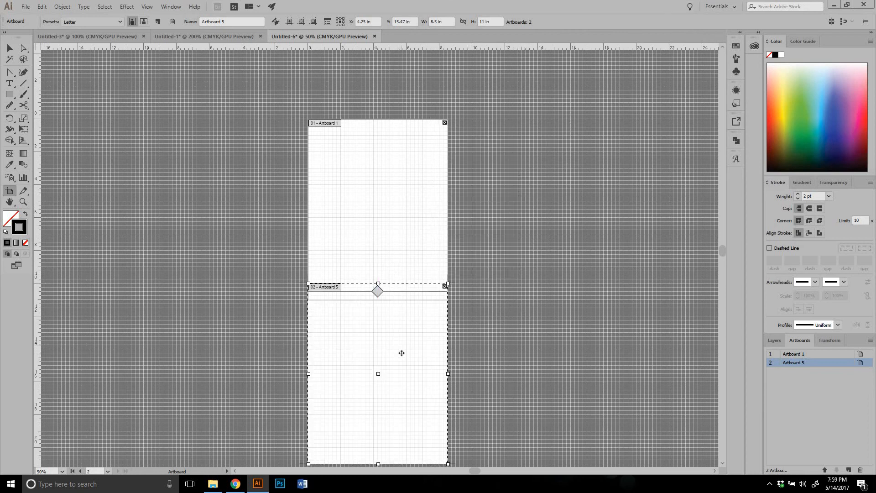
Nudge Artboard 5 down to Y 15.5 in, and leave artboard editing
key(ctrl+plus)
key(ctrl+plus)
key(ctrl+plus)
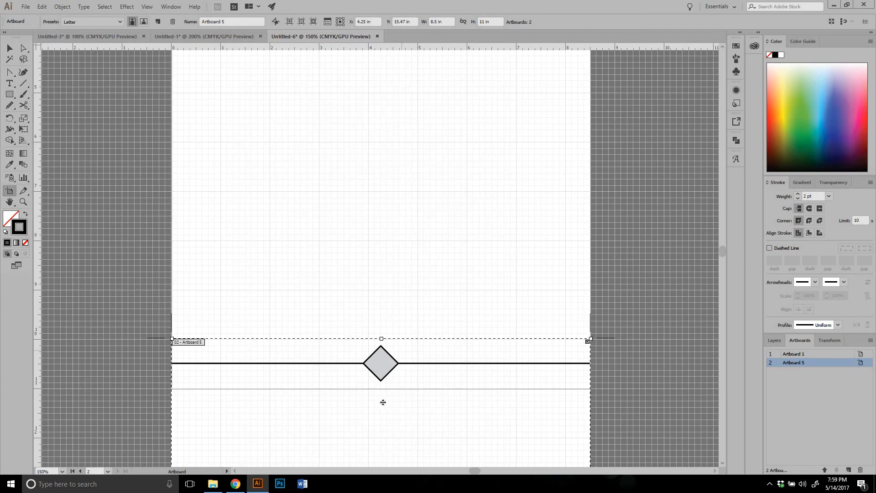
drag(390, 415, 391, 416)
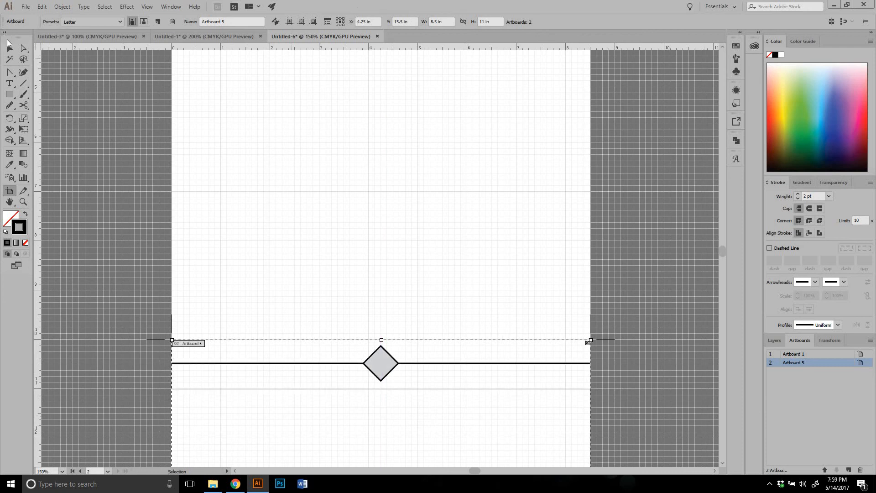
click(9, 47)
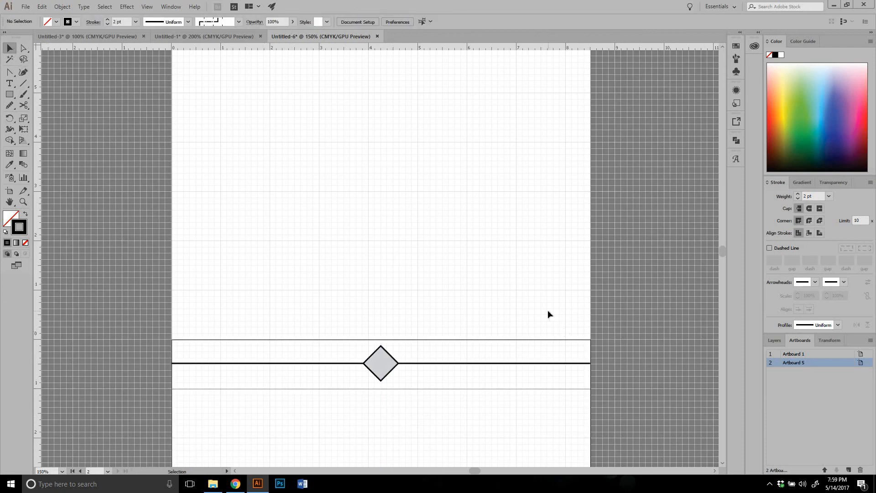
Undo the repositioning of Artboard 5 below Artboard 1
key(ctrl+minus)
key(ctrl+minus)
key(ctrl+minus)
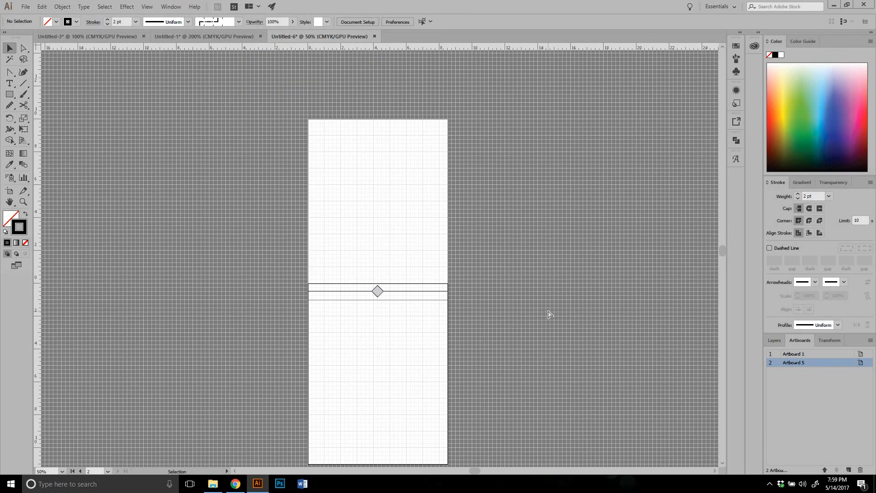
key(ctrl+z)
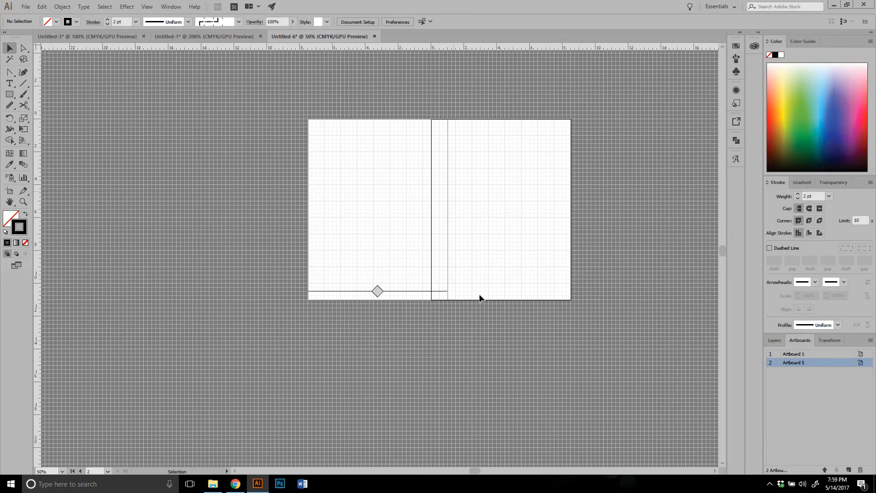
Draw a diagonal line about 2.17 in wide and 2.5 in high on Artboard 1, crossing into Artboard 5
click(23, 83)
drag(405, 170, 441, 211)
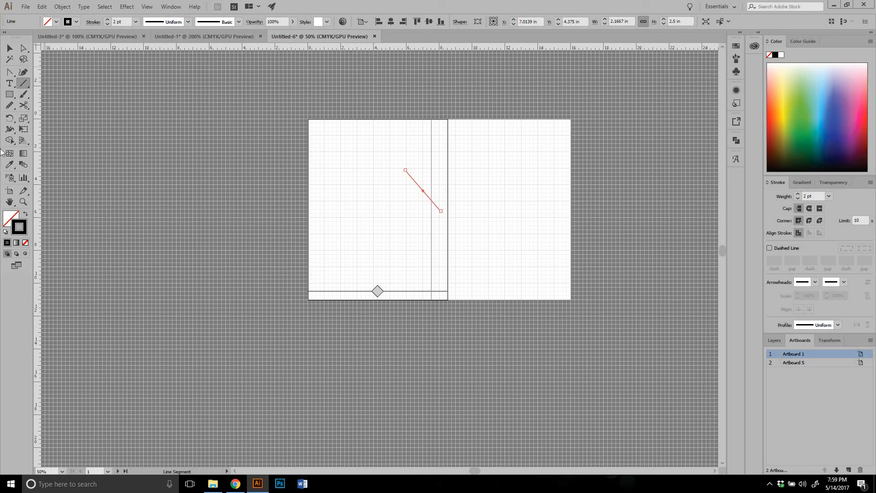
Try moving Artboard 5 below Artboard 1 with Move/Copy Artwork with Artboard turned on, and undo the move
click(9, 191)
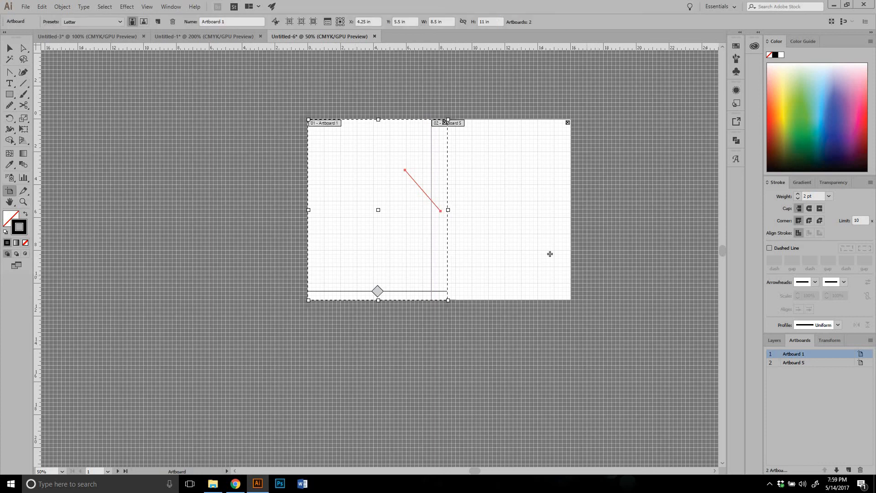
click(540, 244)
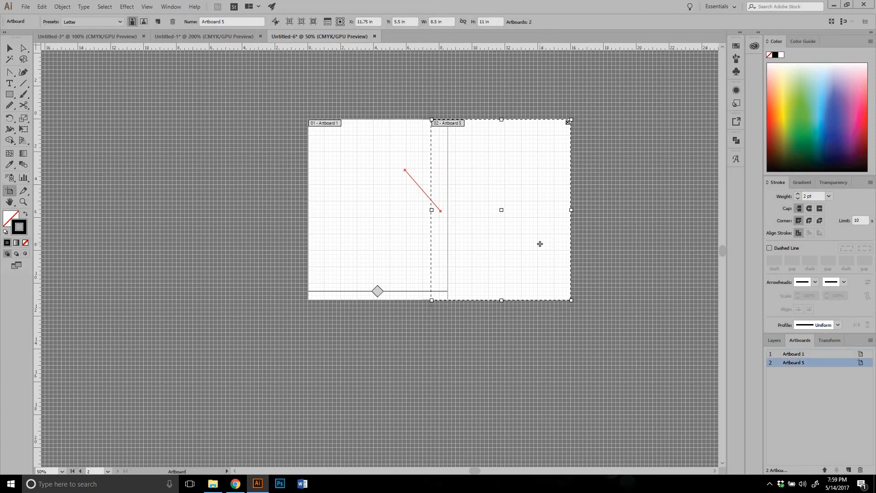
click(275, 22)
drag(465, 170, 376, 340)
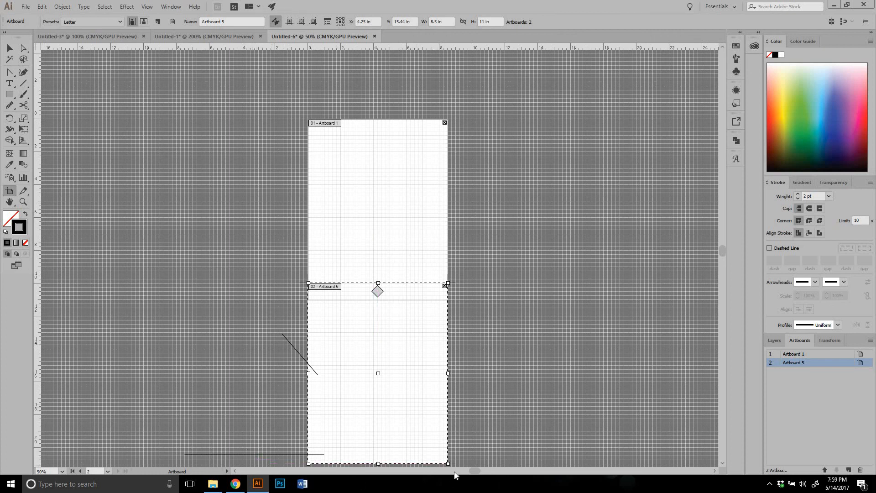
key(ctrl+z)
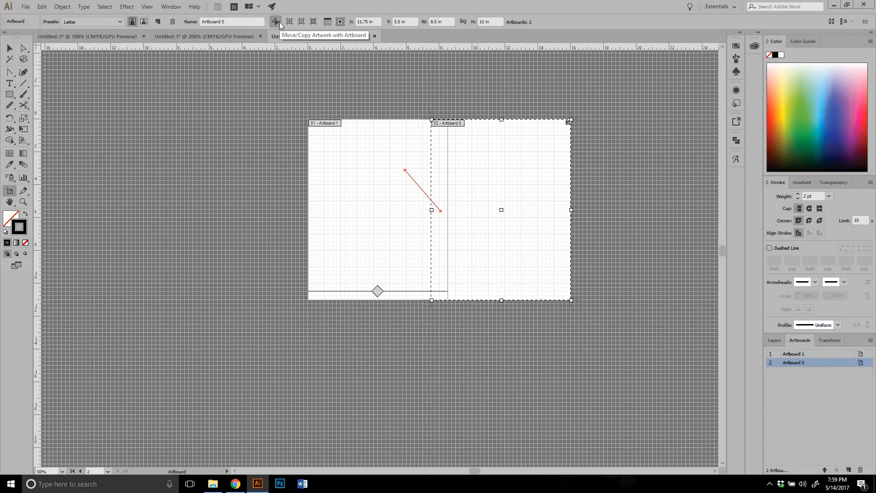
Turn off Move/Copy Artwork with Artboard and move Artboard 5 below Artboard 1, overlapping the line and diamond, to about X 4.25 in, Y 15.49 in
click(278, 22)
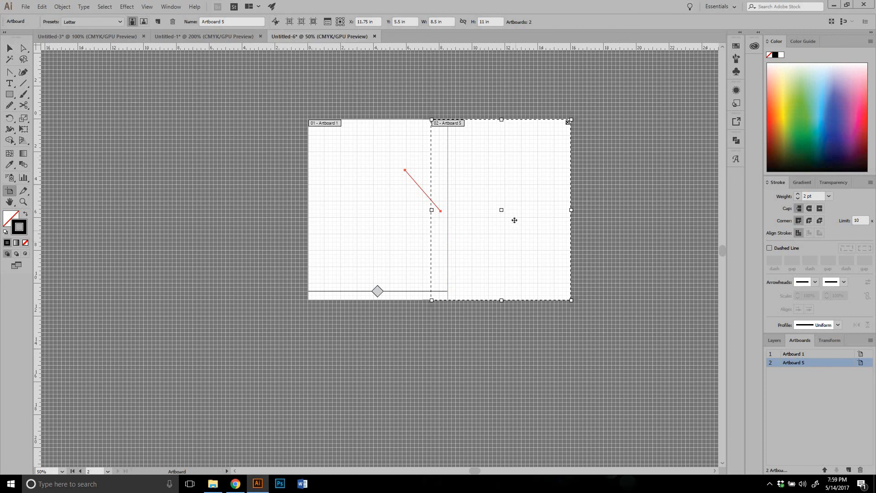
drag(516, 200, 392, 363)
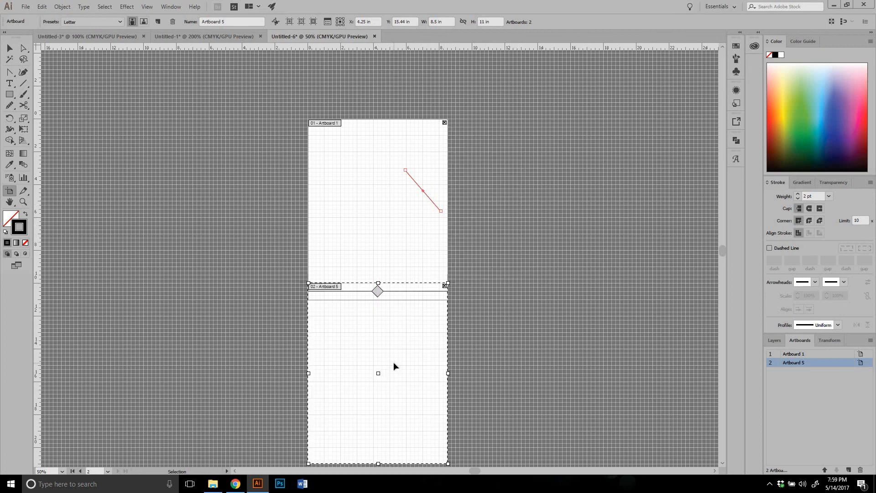
key(ctrl+plus)
key(ctrl+plus)
key(ctrl+plus)
scroll(244, 329, down, 3)
scroll(222, 316, down, 4)
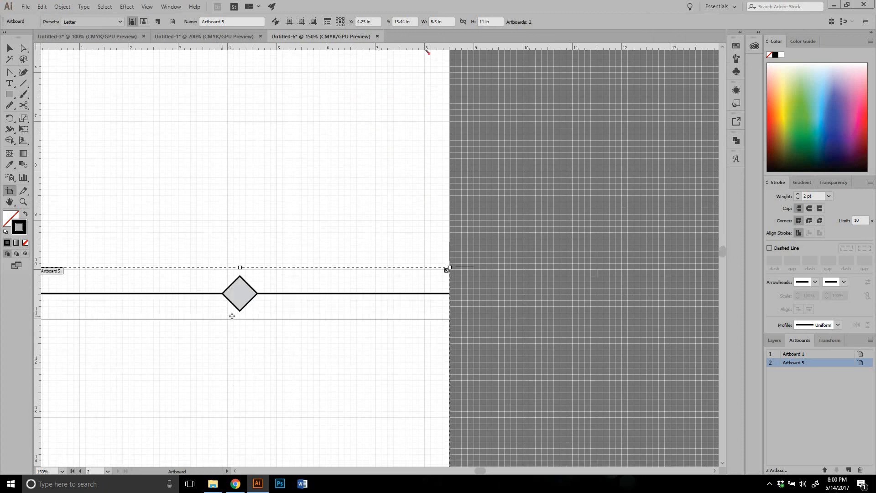
drag(247, 327, 248, 330)
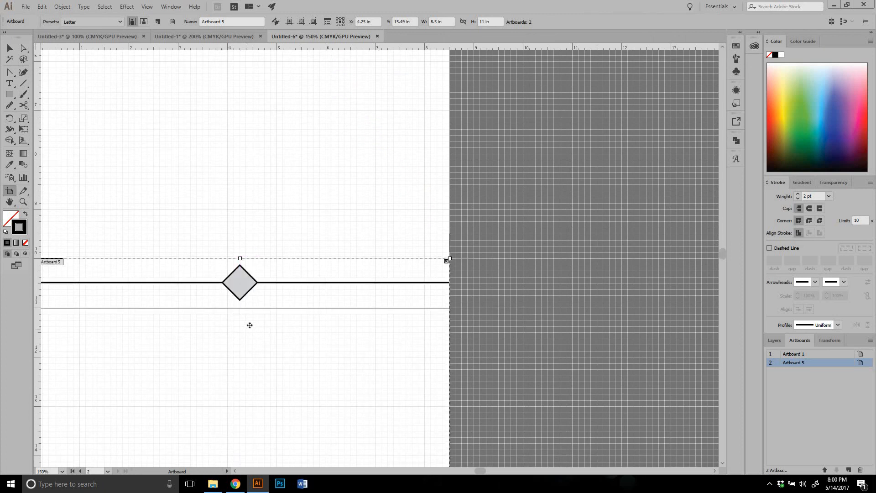
click(10, 49)
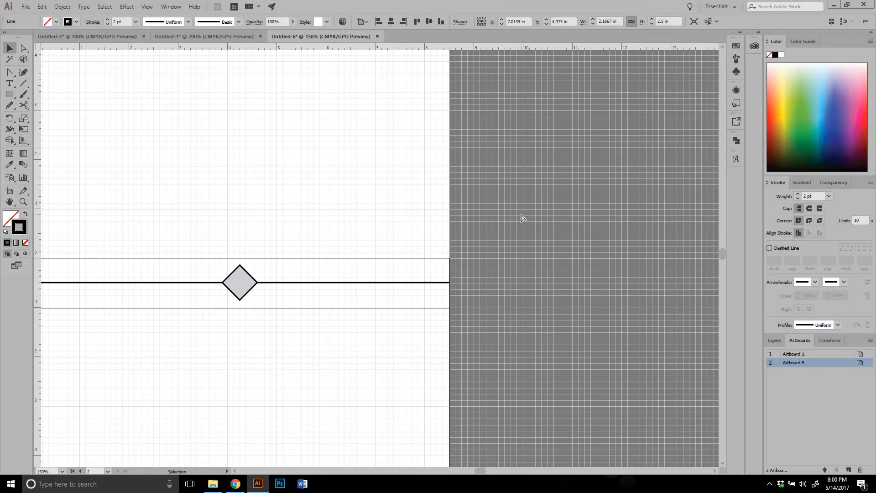
Delete the diagonal line from Artboard 1
key(ctrl+minus)
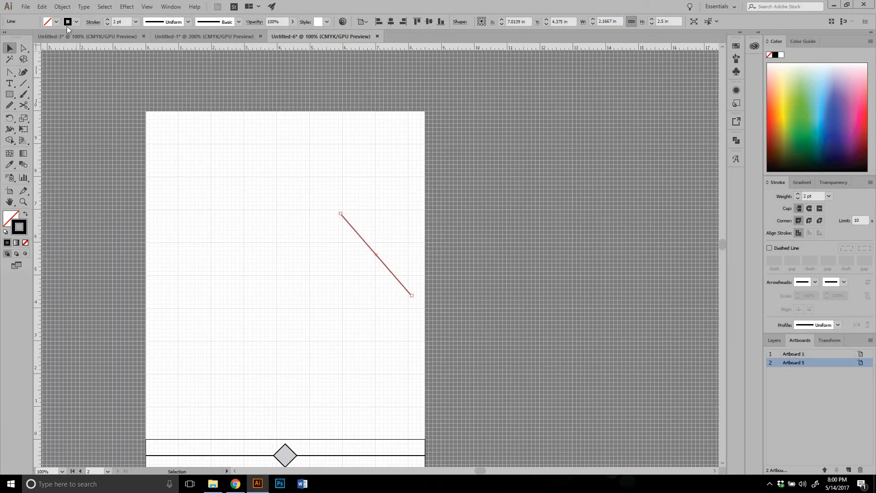
key(Delete)
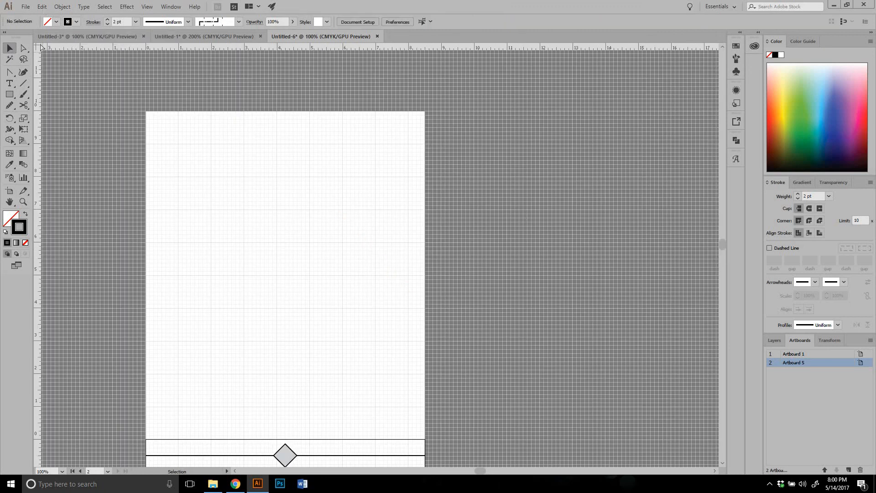
key(ctrl+0)
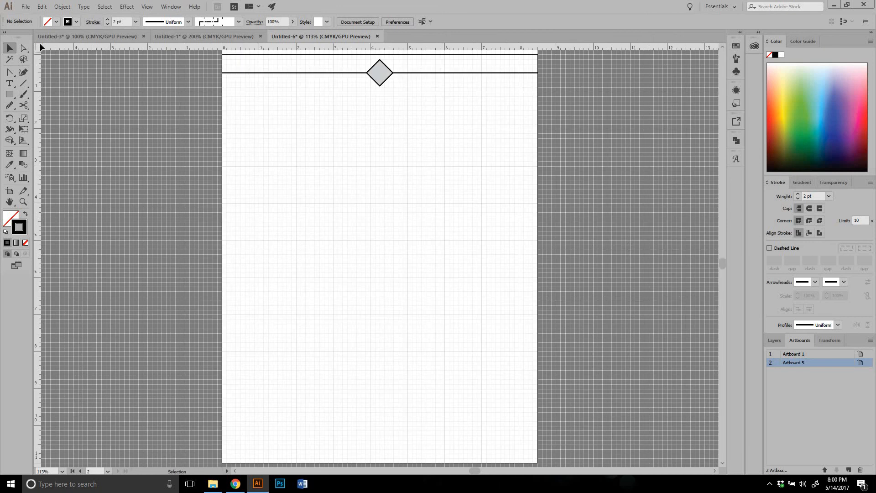
scroll(166, 171, up, 3)
scroll(166, 171, up, 3)
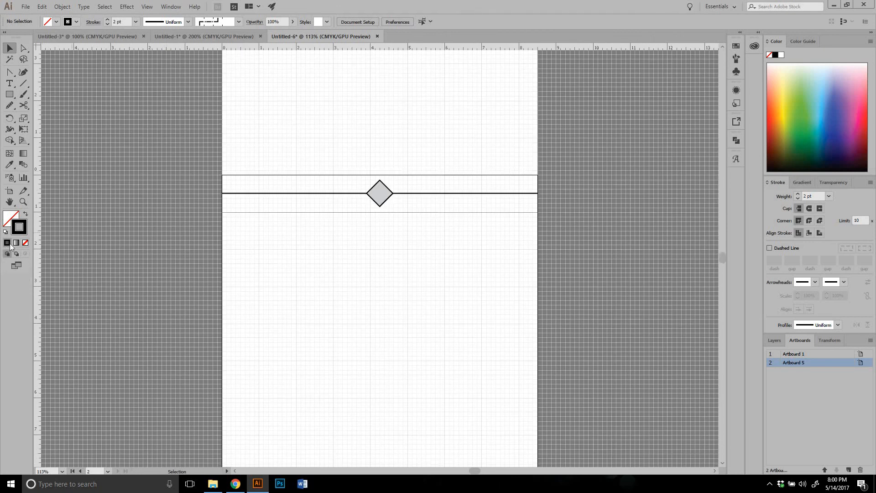
Draw two custom artboards beside the existing ones, about 8.47 by 8.33 in and about 10.74 by 7.47 in, deleting each after drawing it
click(9, 192)
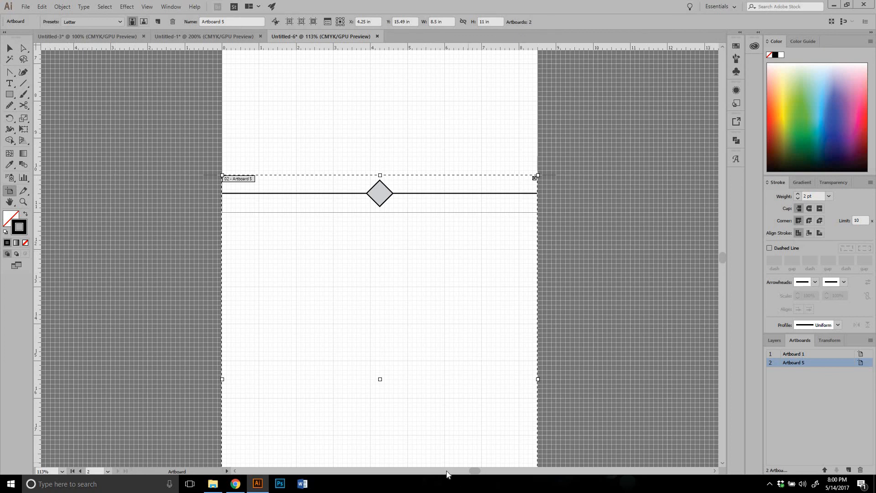
key(h)
drag(581, 303, 254, 397)
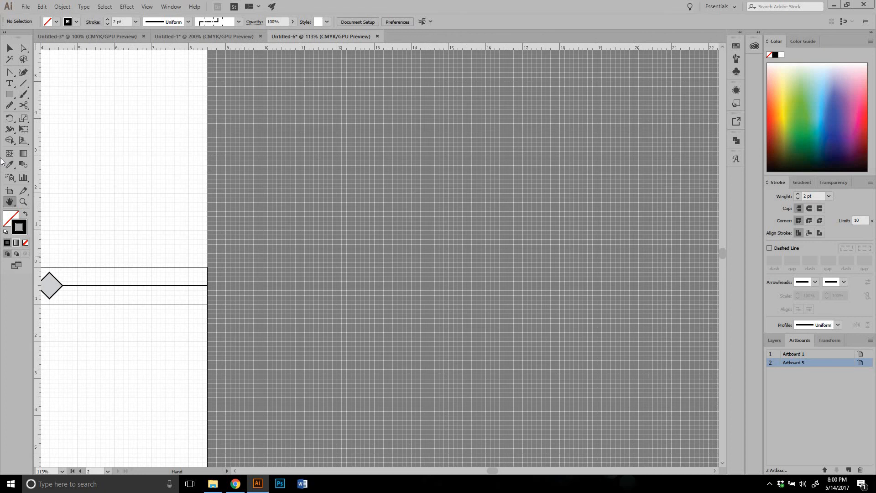
click(10, 191)
drag(241, 104, 556, 413)
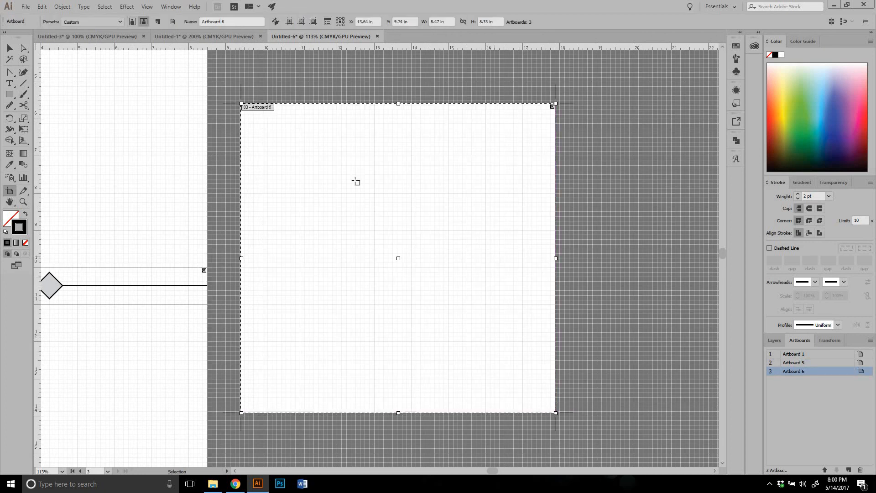
key(Delete)
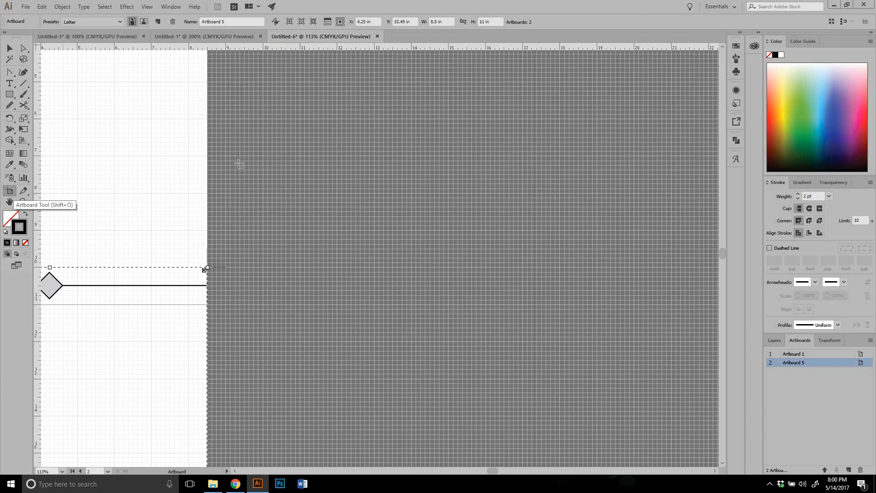
drag(258, 145, 657, 424)
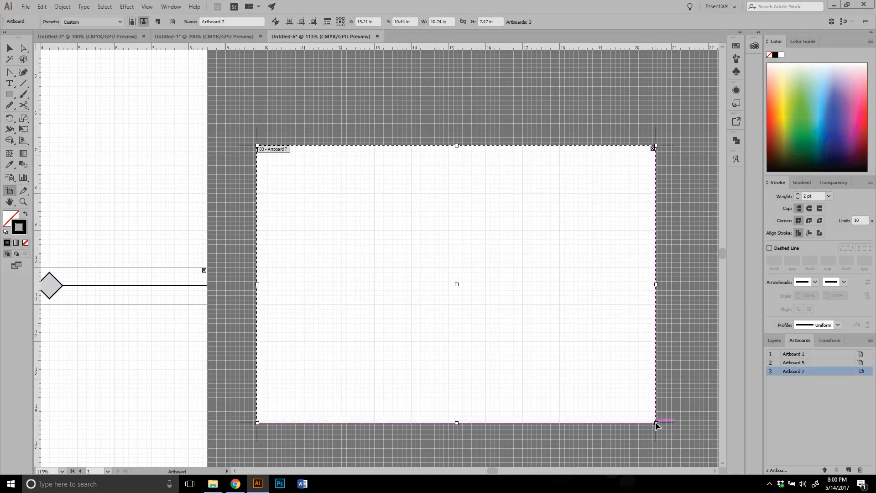
key(Delete)
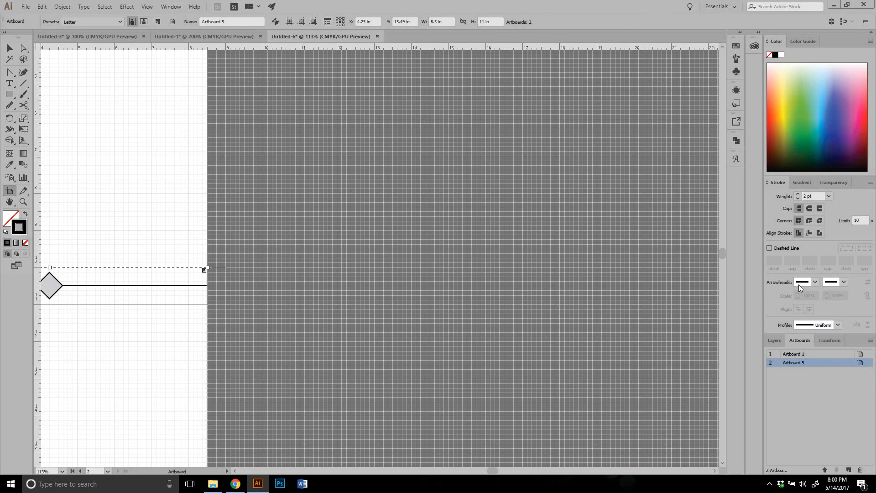
Bring Artboard 5 into view, leave artboard editing, and examine where it overlaps Artboard 1 around the diamond and horizontal line
double_click(797, 363)
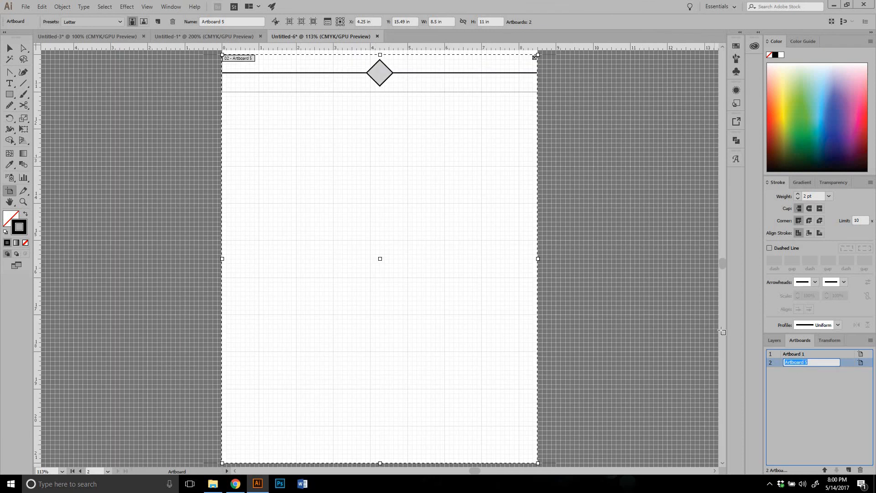
key(Return)
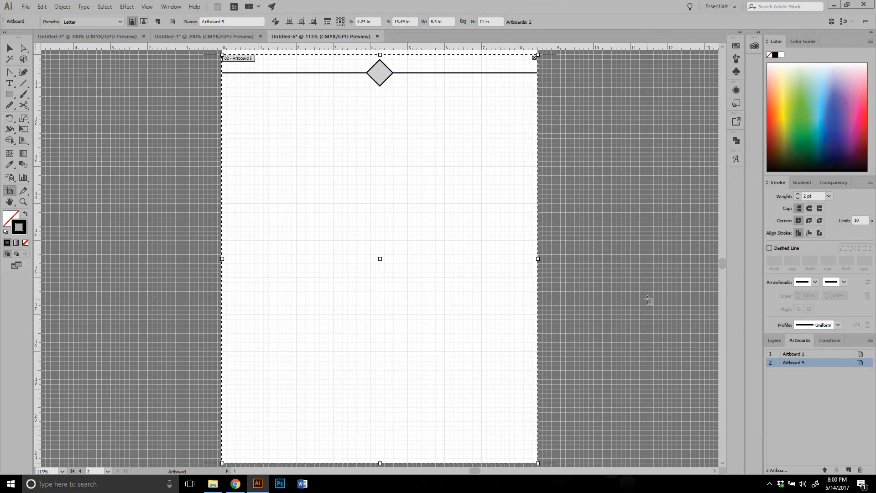
click(9, 47)
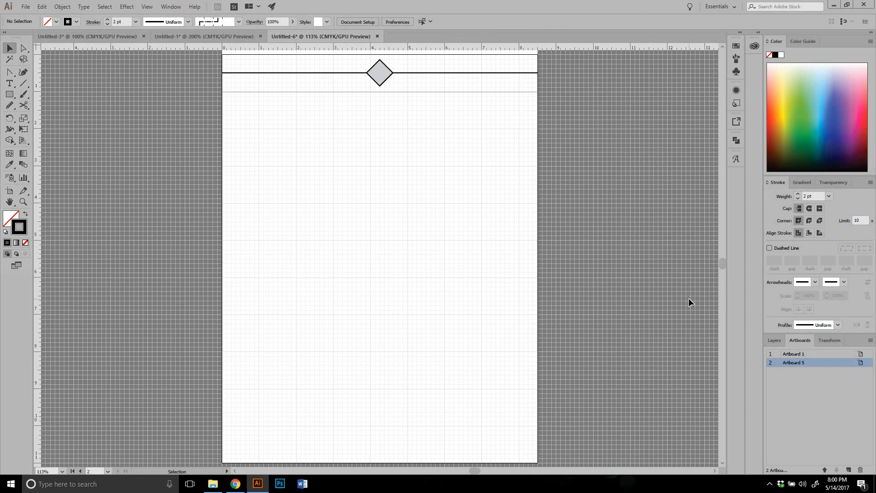
scroll(689, 299, up, 5)
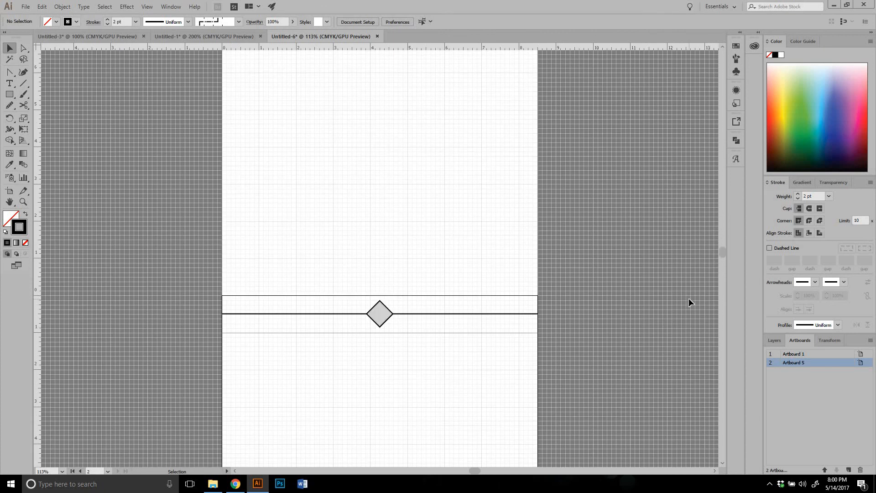
scroll(689, 299, up, 4)
scroll(689, 299, down, 1)
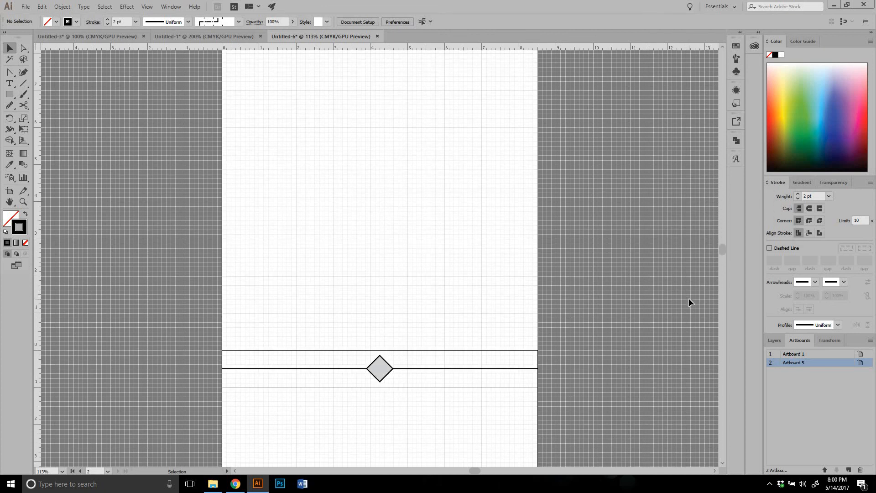